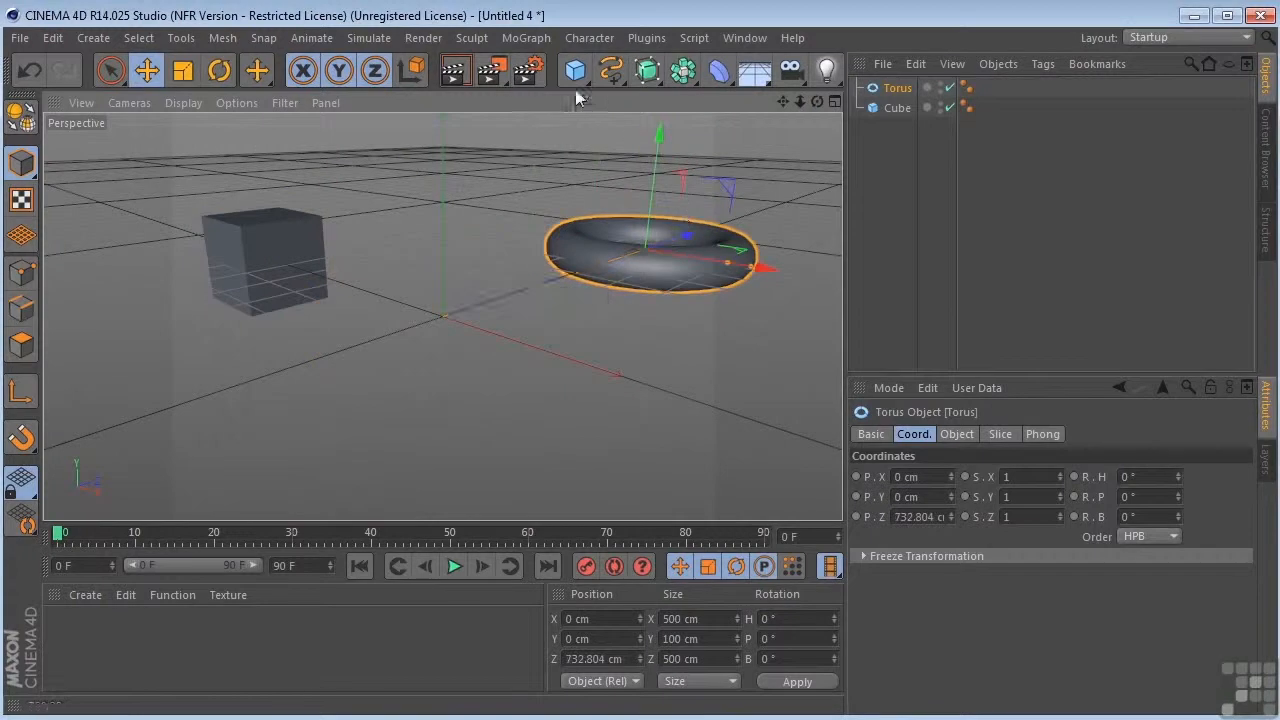
Add a sphere primitive at the scene's origin and view the three objects from a higher angle
click(963, 131)
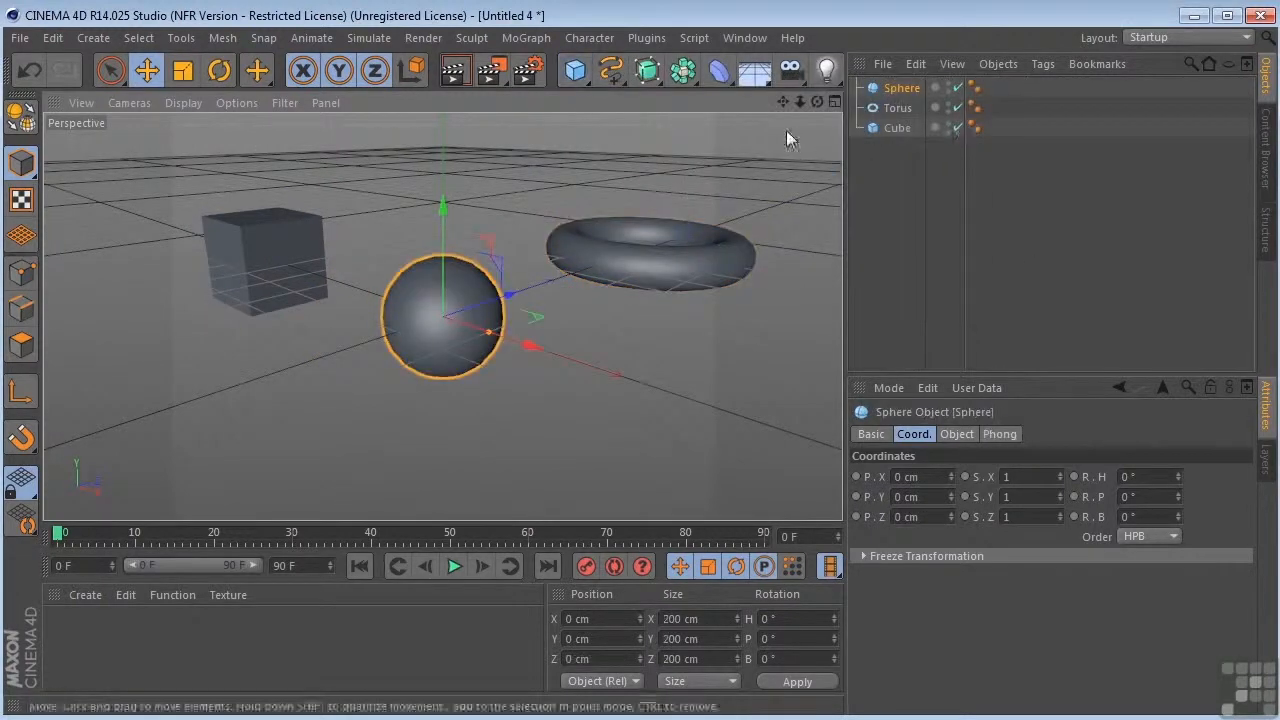
drag(817, 103, 720, 101)
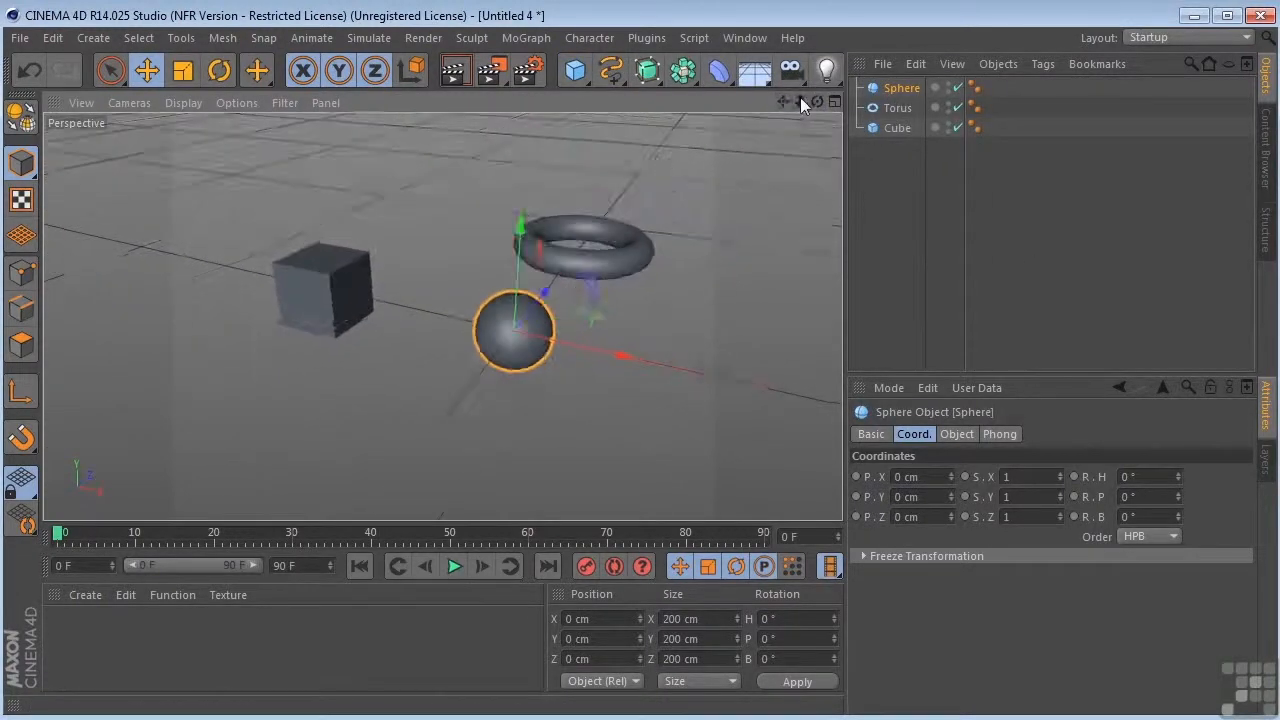
With the Live Selection tool, select the cube, torus and sphere in turn, followed by the torus and the cube again
click(108, 79)
mouse_move(108, 79)
mouse_down()
mouse_move(180, 108)
mouse_move(185, 131)
mouse_move(195, 110)
mouse_move(197, 189)
mouse_move(209, 110)
mouse_up()
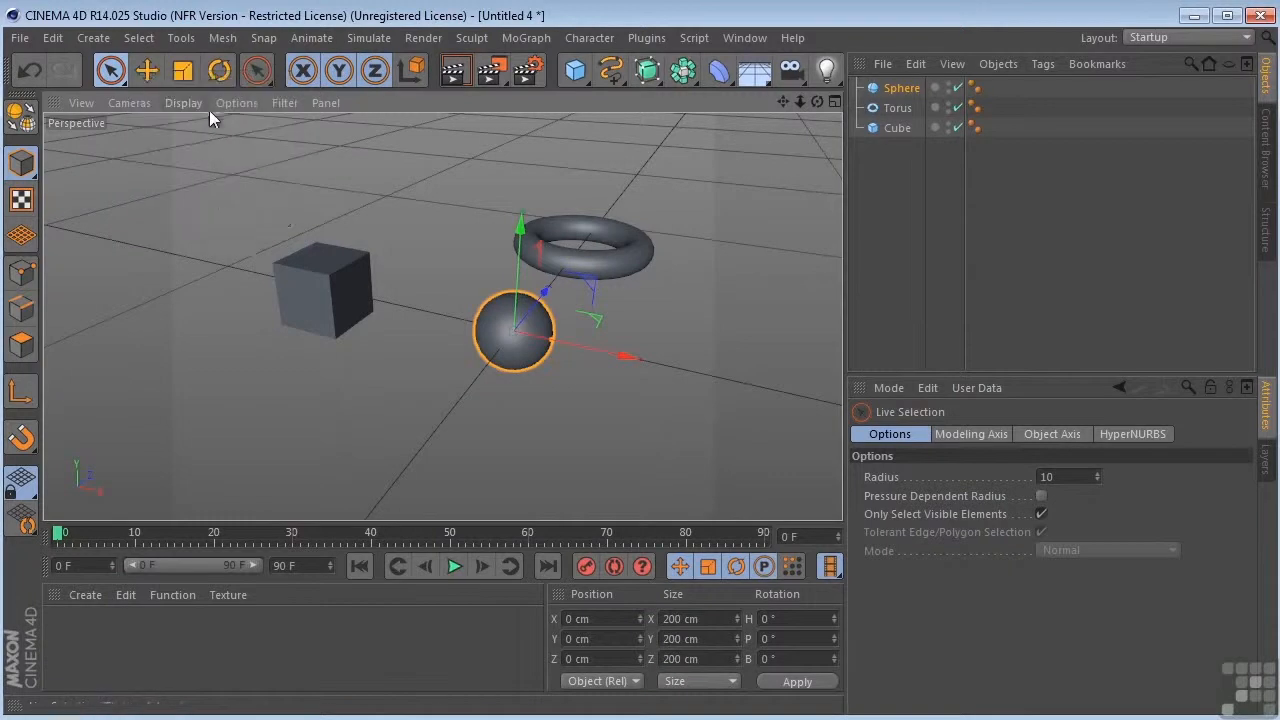
click(320, 288)
click(553, 225)
click(514, 320)
click(582, 273)
click(286, 280)
With Rectangle Selection, select the torus, the cube, the torus together with the sphere, and finally all three objects
drag(110, 68, 123, 92)
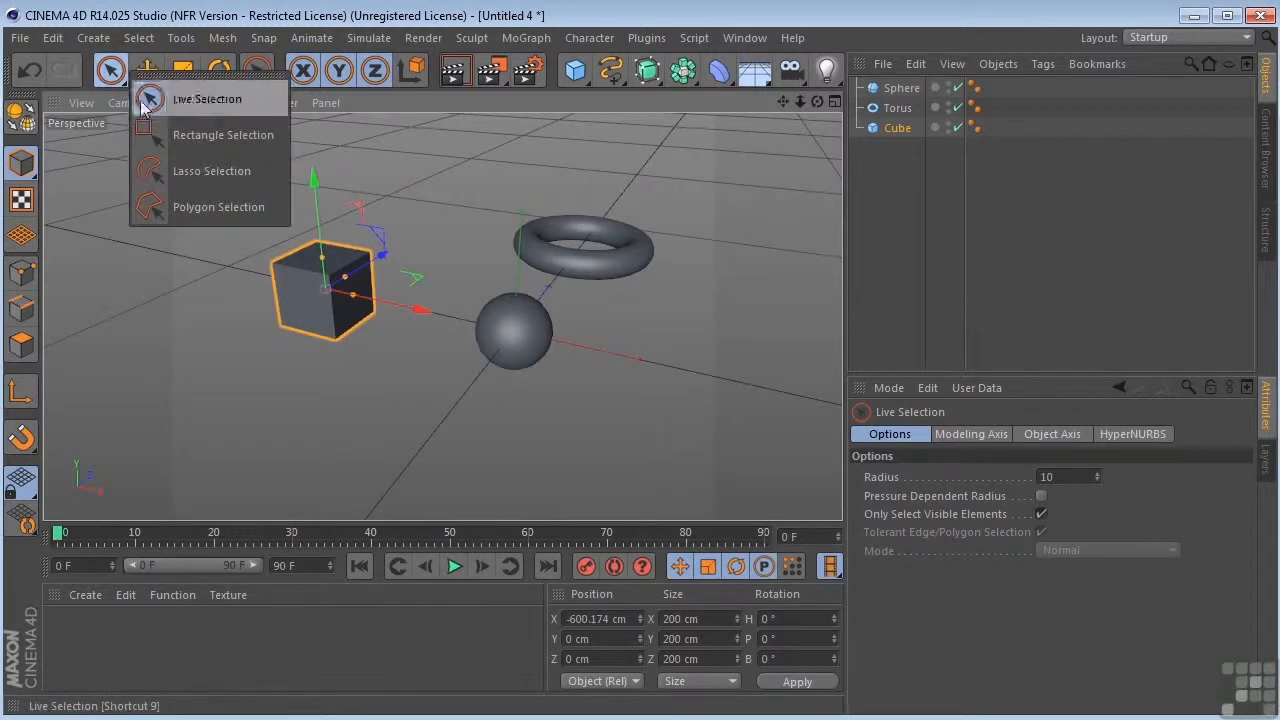
click(166, 135)
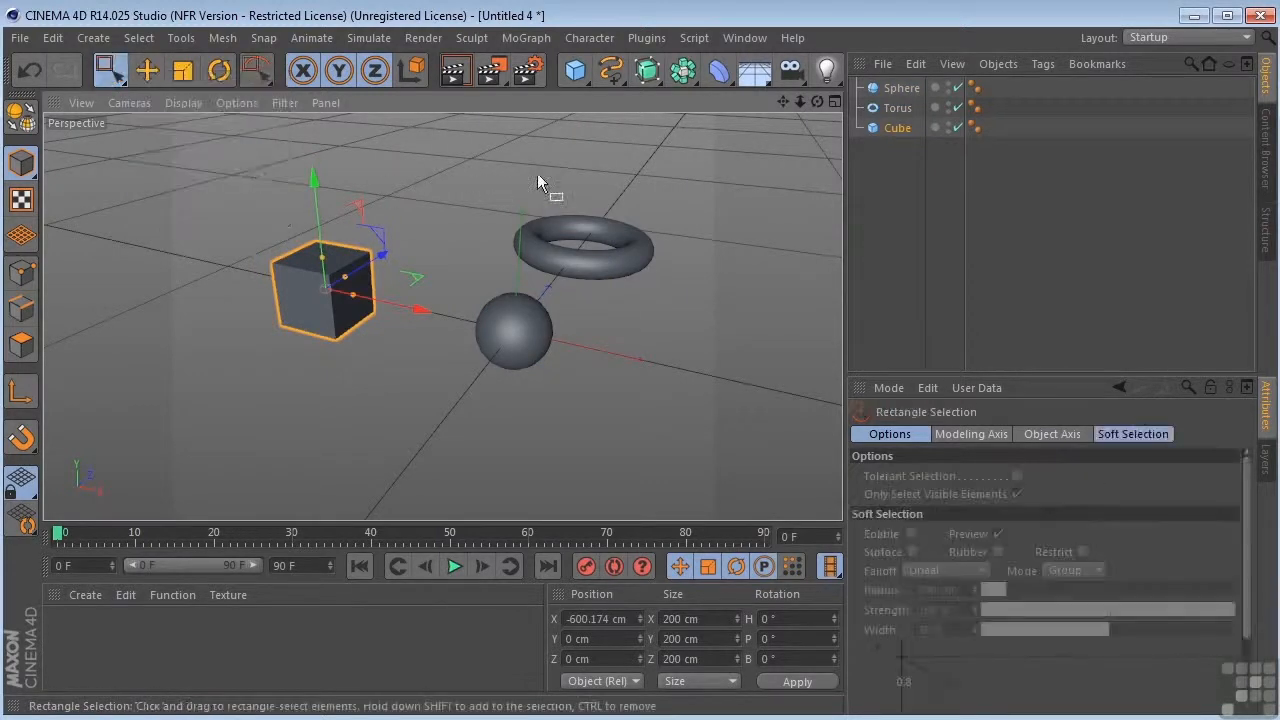
drag(499, 135, 661, 246)
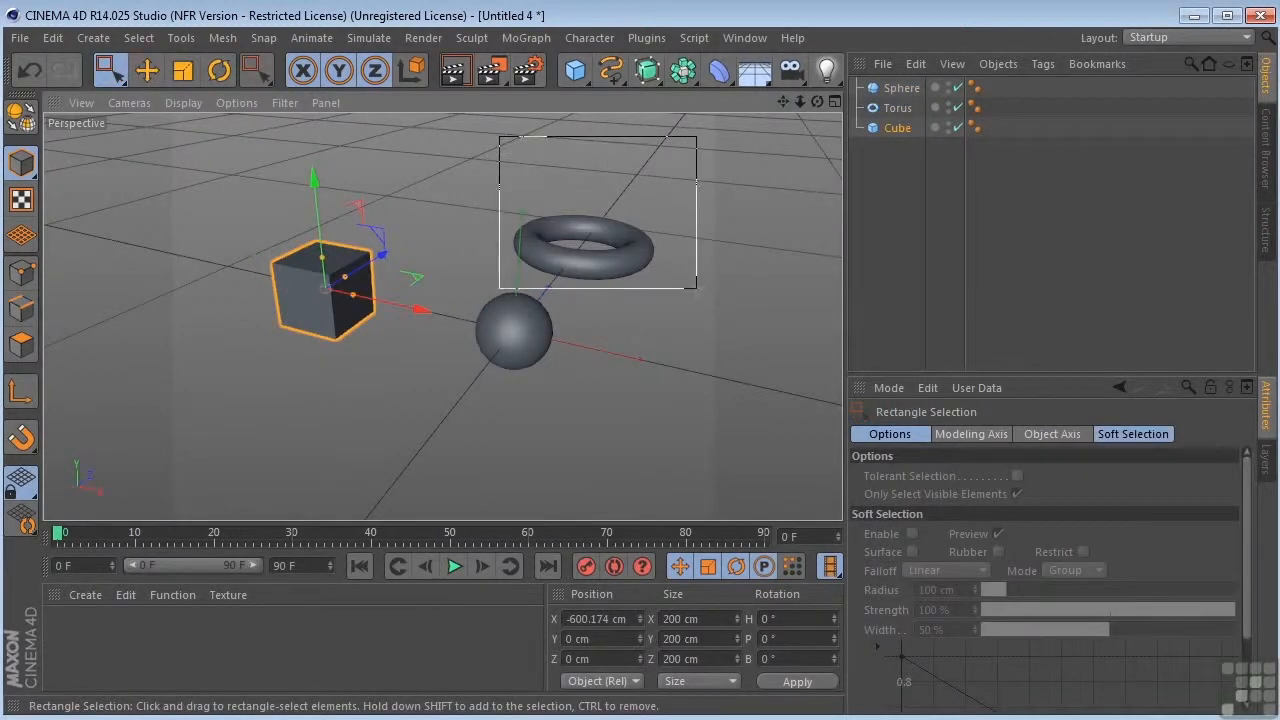
drag(697, 287, 697, 287)
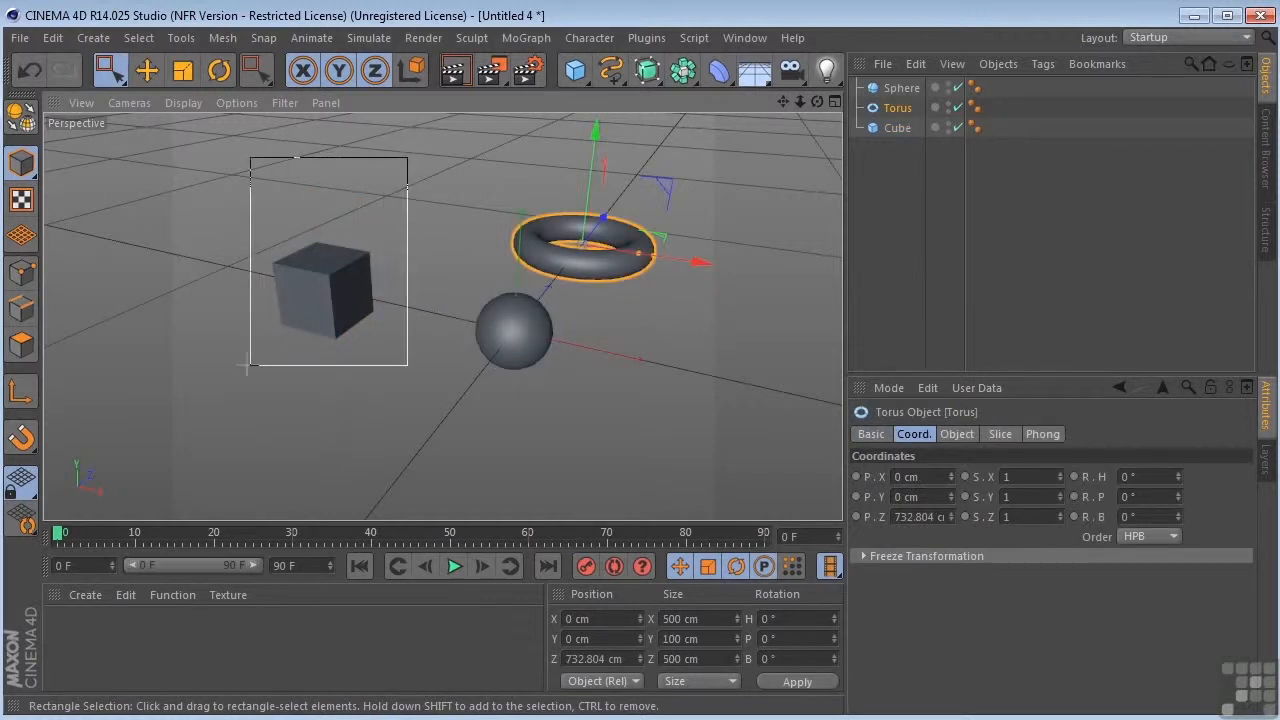
drag(255, 366, 255, 366)
drag(662, 332, 735, 390)
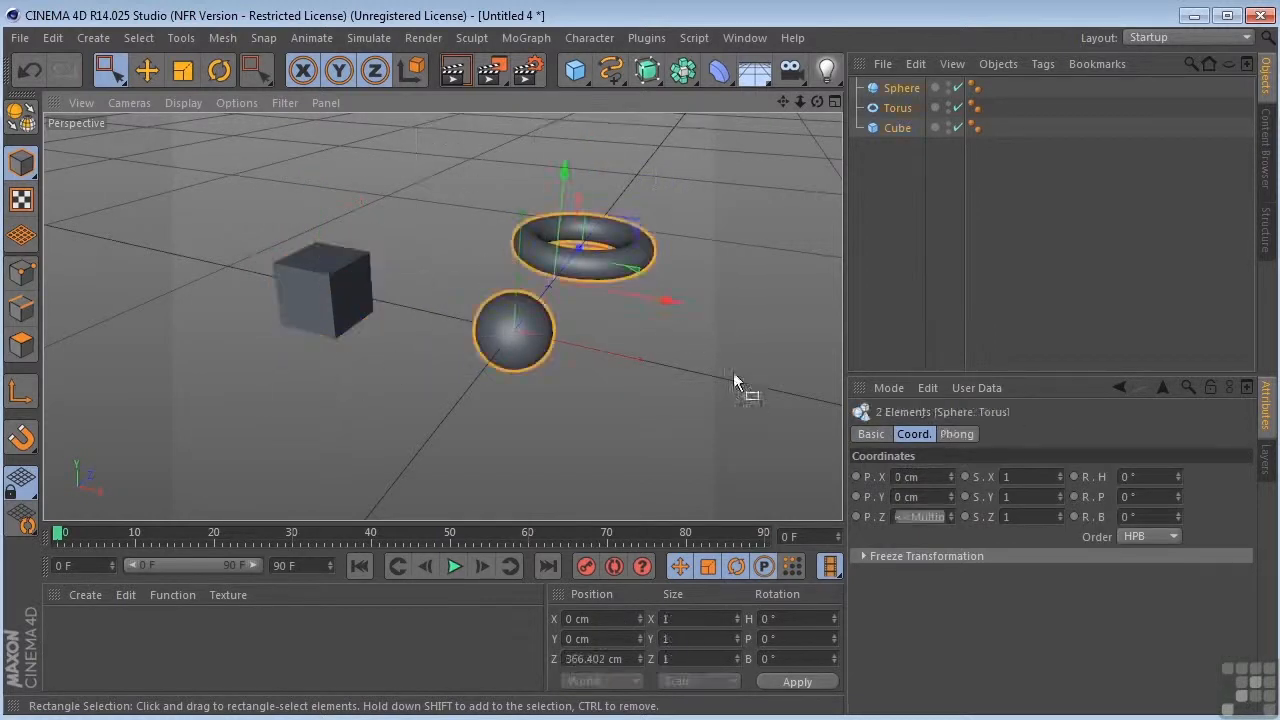
drag(632, 265, 166, 431)
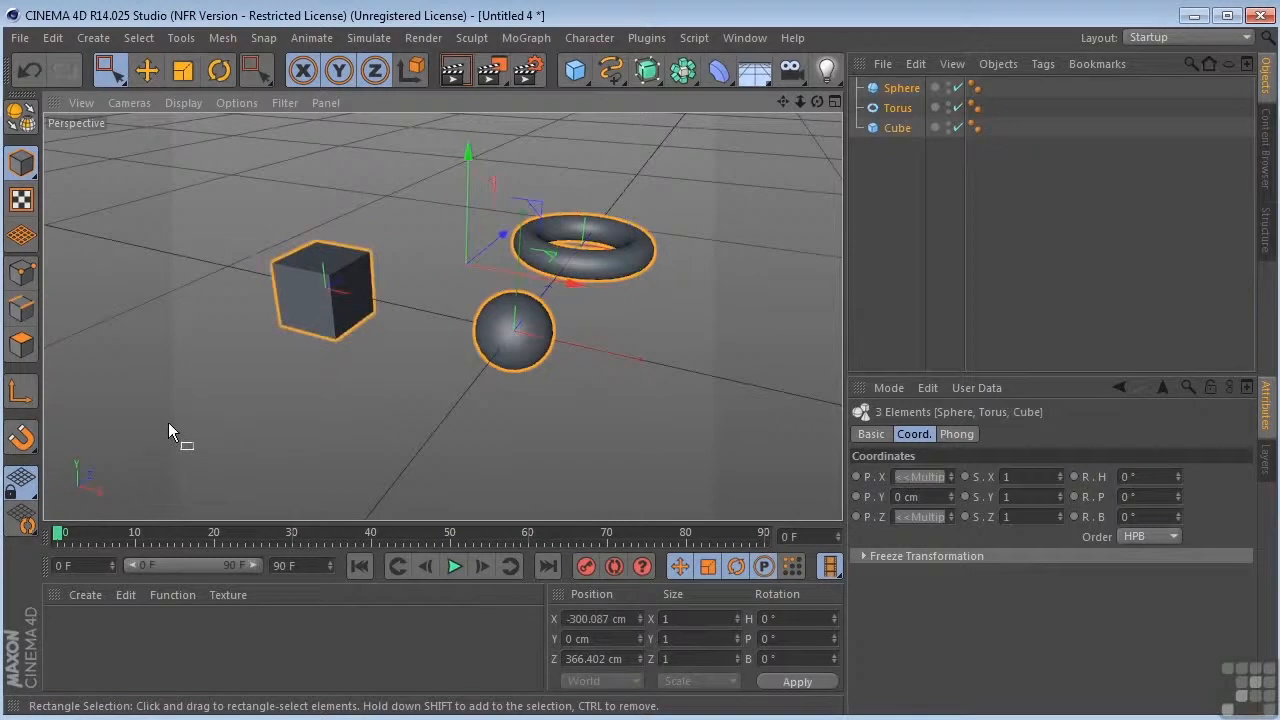
With Lasso Selection, draw a freehand loop around the cube to select it and another around the torus
click(116, 70)
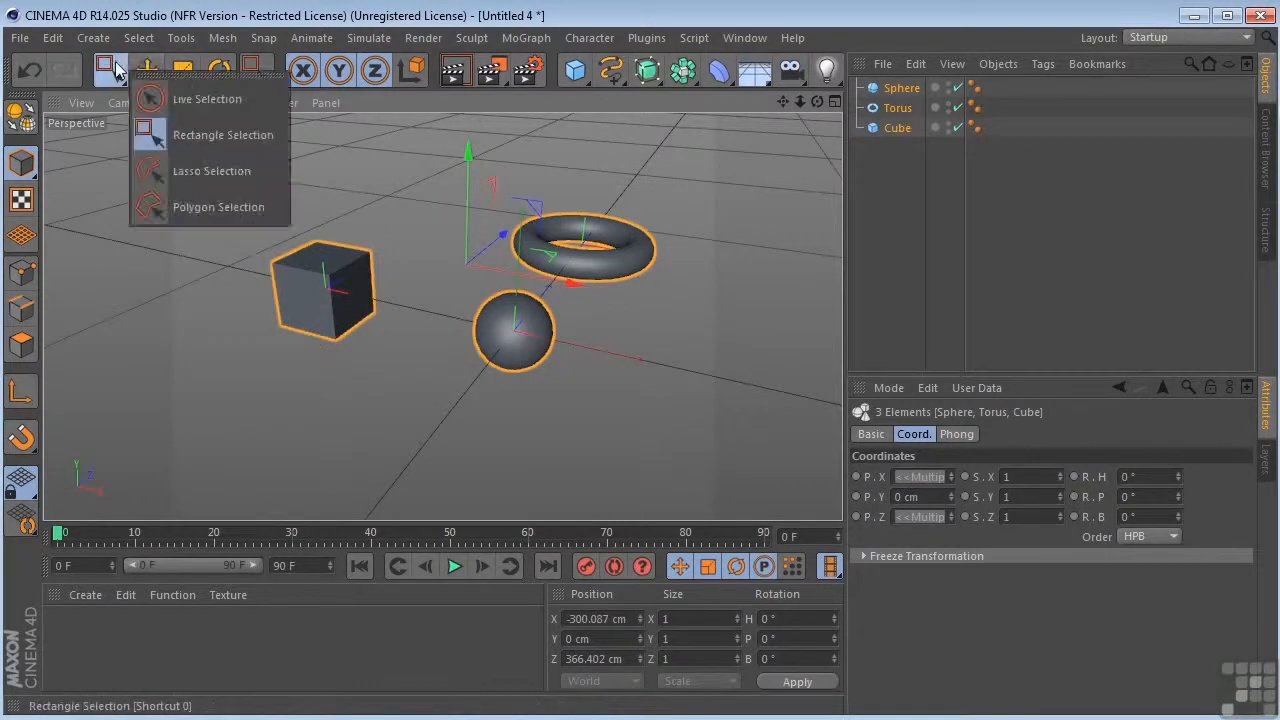
click(186, 172)
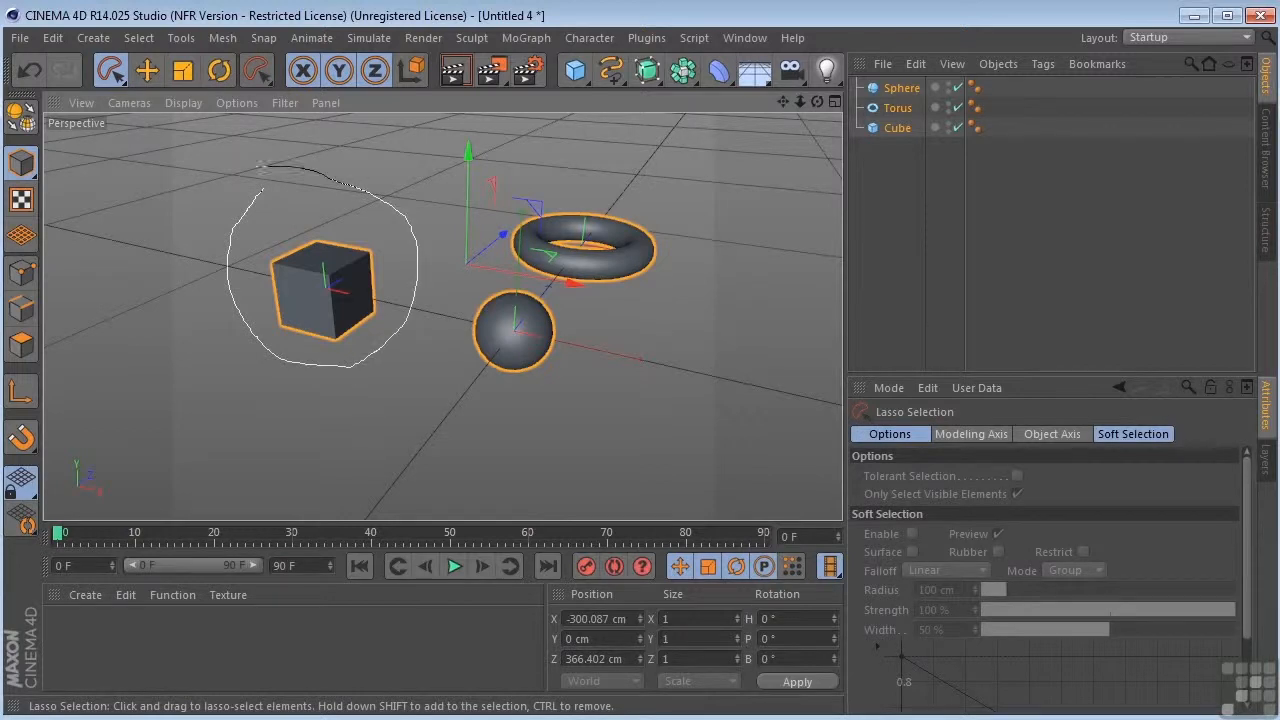
drag(262, 188, 216, 182)
drag(520, 170, 495, 250)
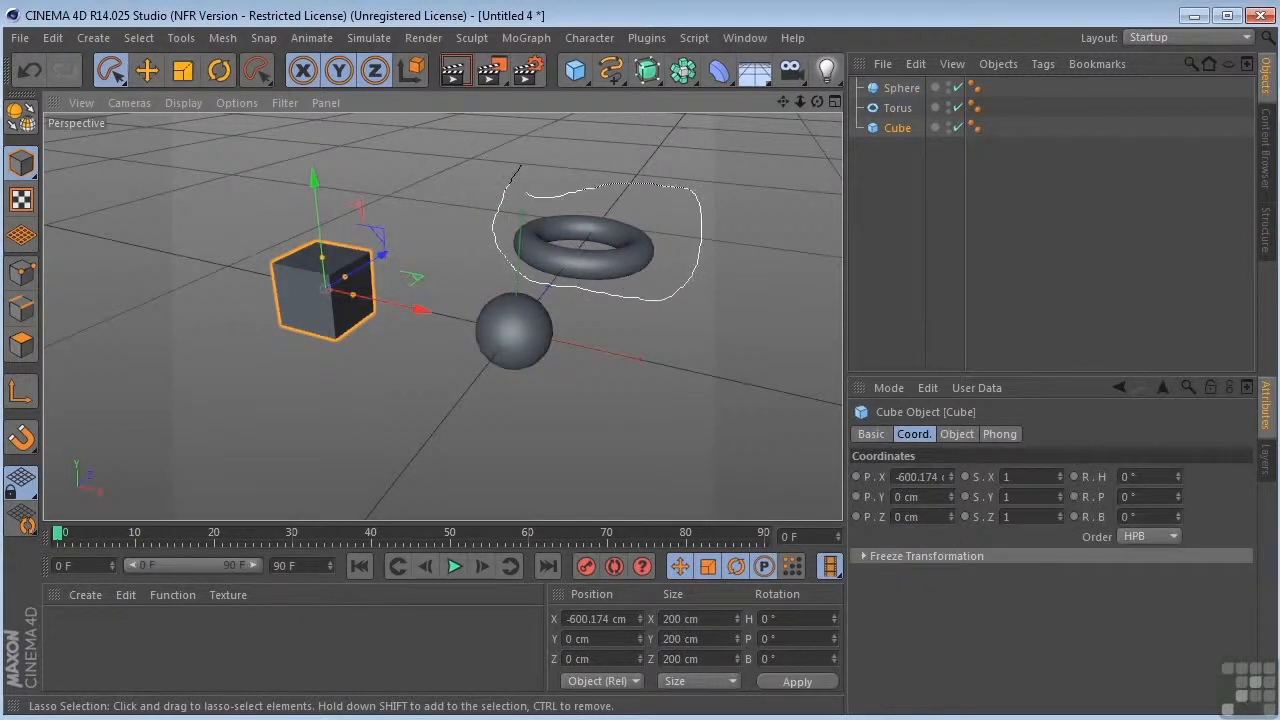
drag(518, 180, 516, 188)
With Polygon Selection, outline the cube to select it, followed by the sphere and torus together
drag(115, 78, 176, 193)
click(252, 214)
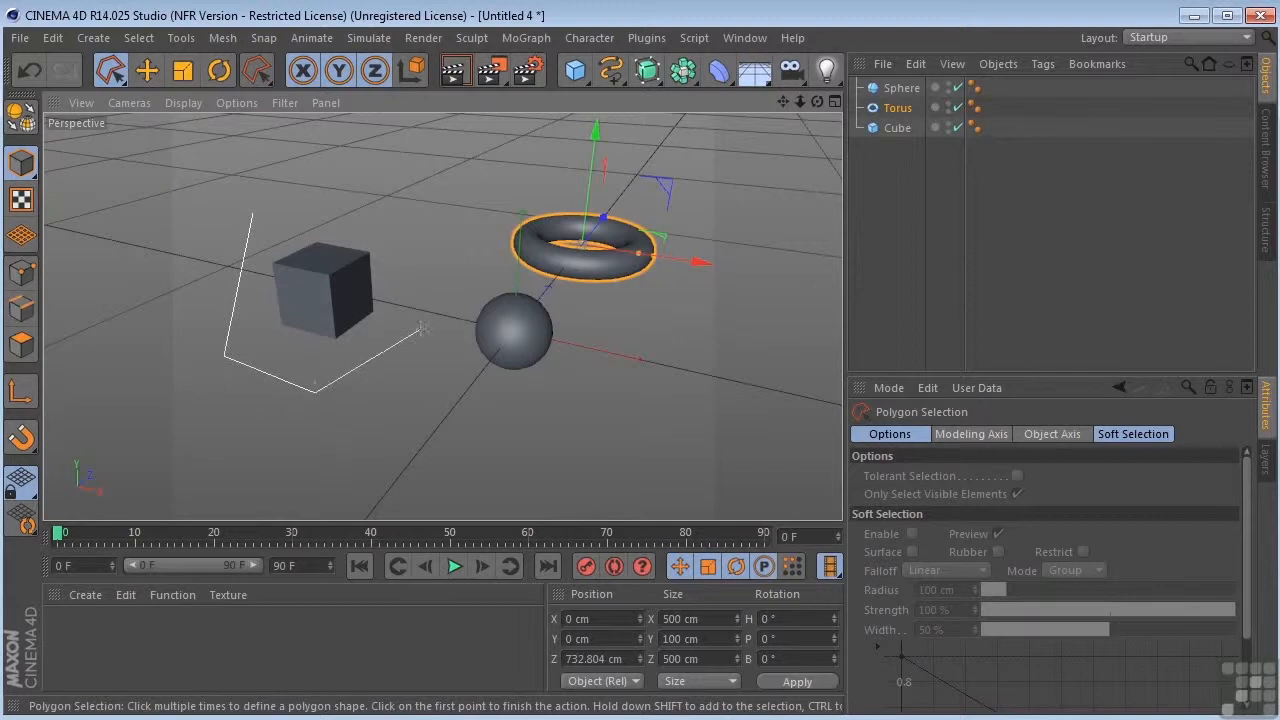
click(250, 204)
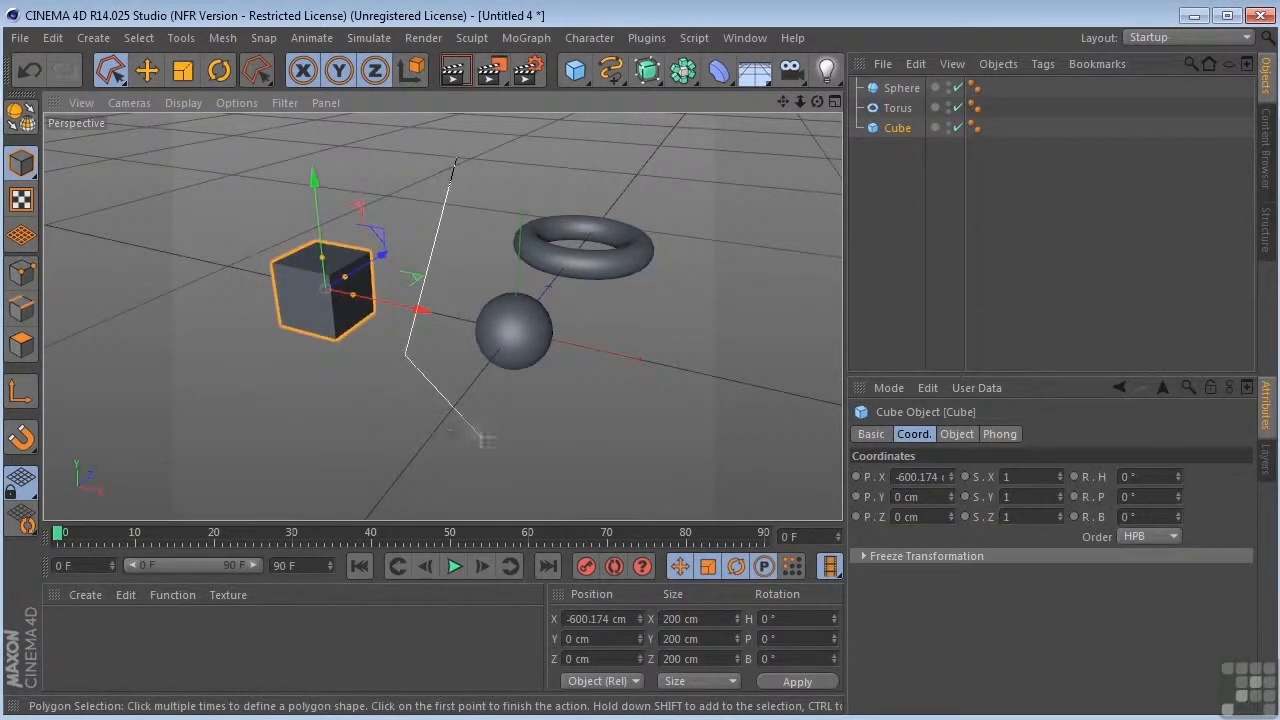
click(458, 160)
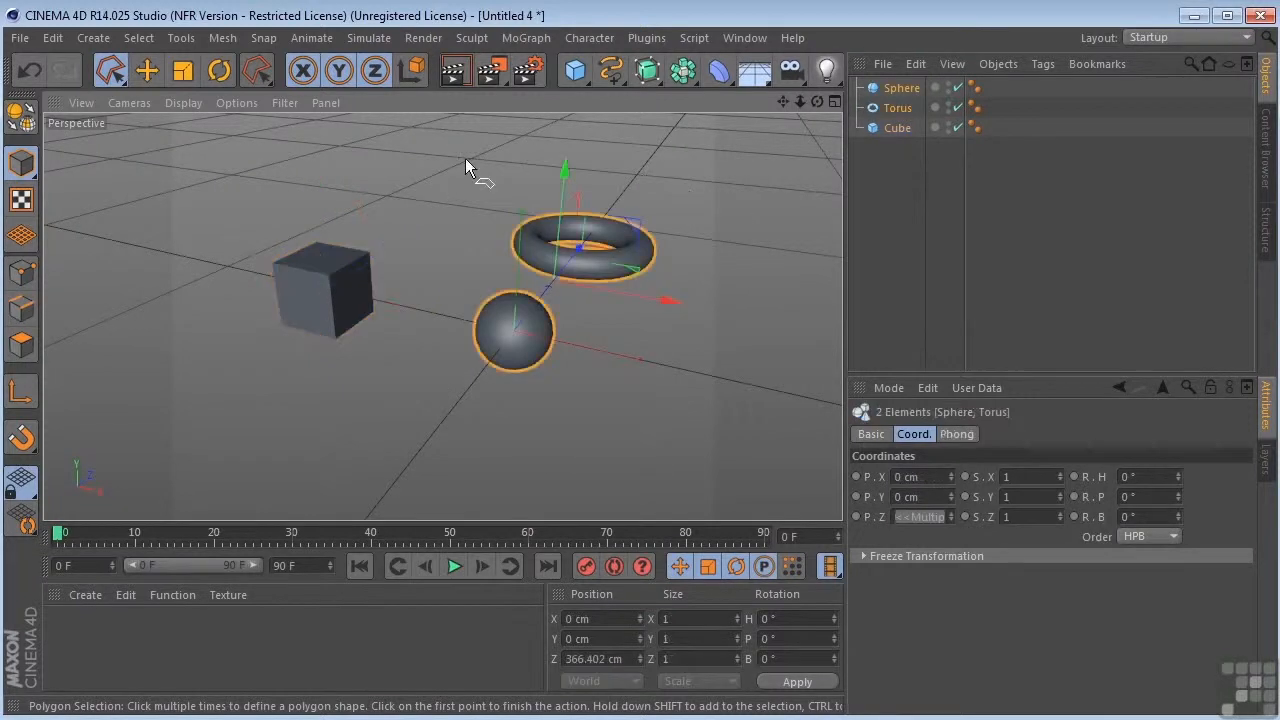
Activate Live Selection and pick the cube, torus and sphere in turn from the object list, followed by all three Phong tags
drag(112, 70, 160, 100)
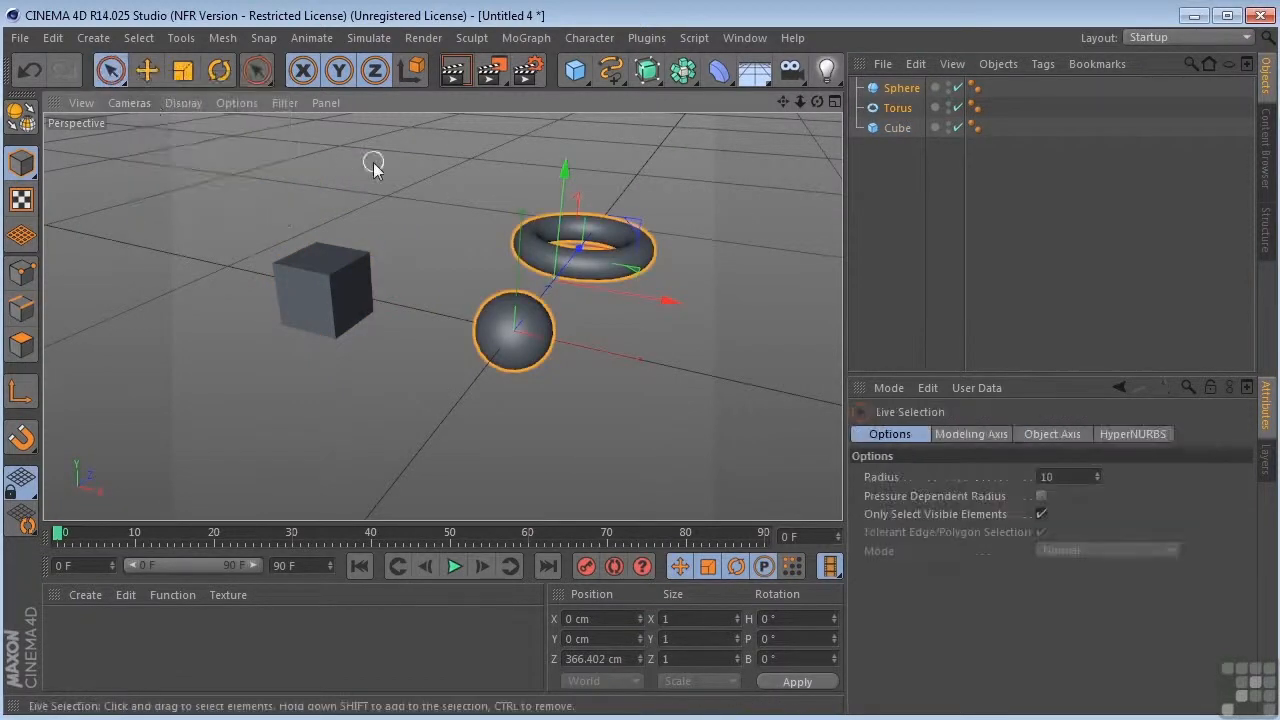
click(895, 129)
click(910, 107)
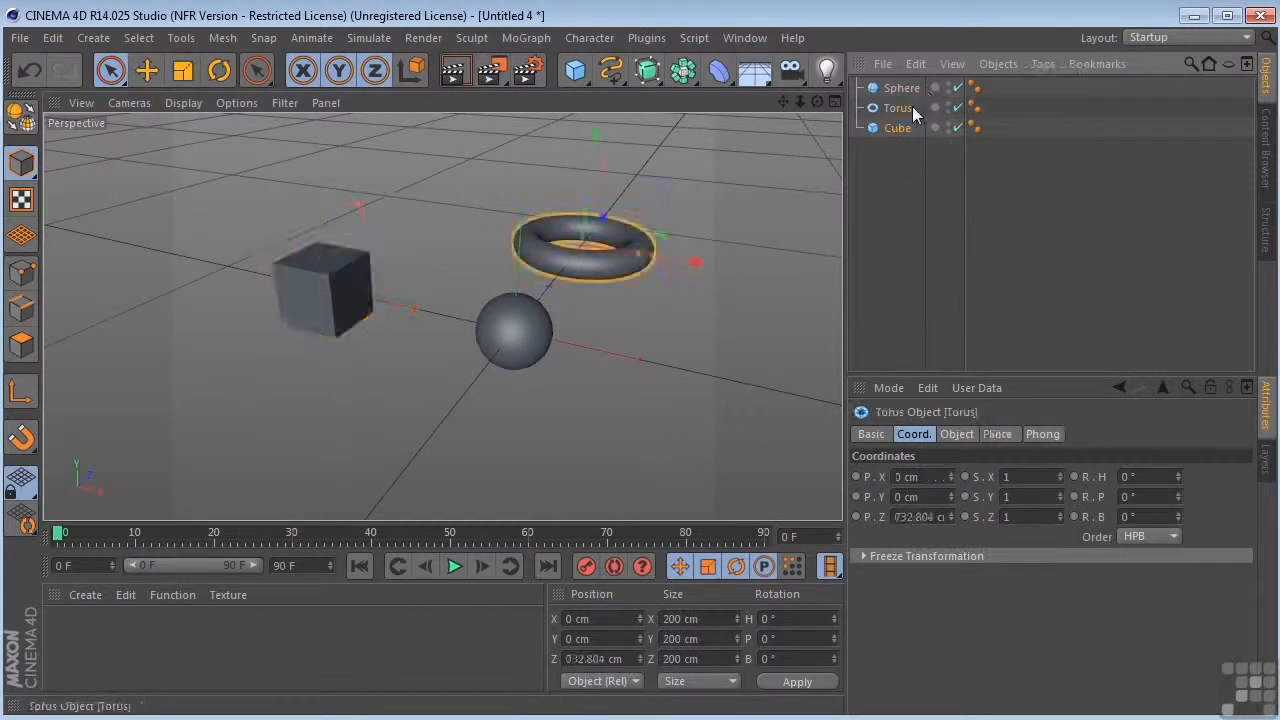
click(903, 90)
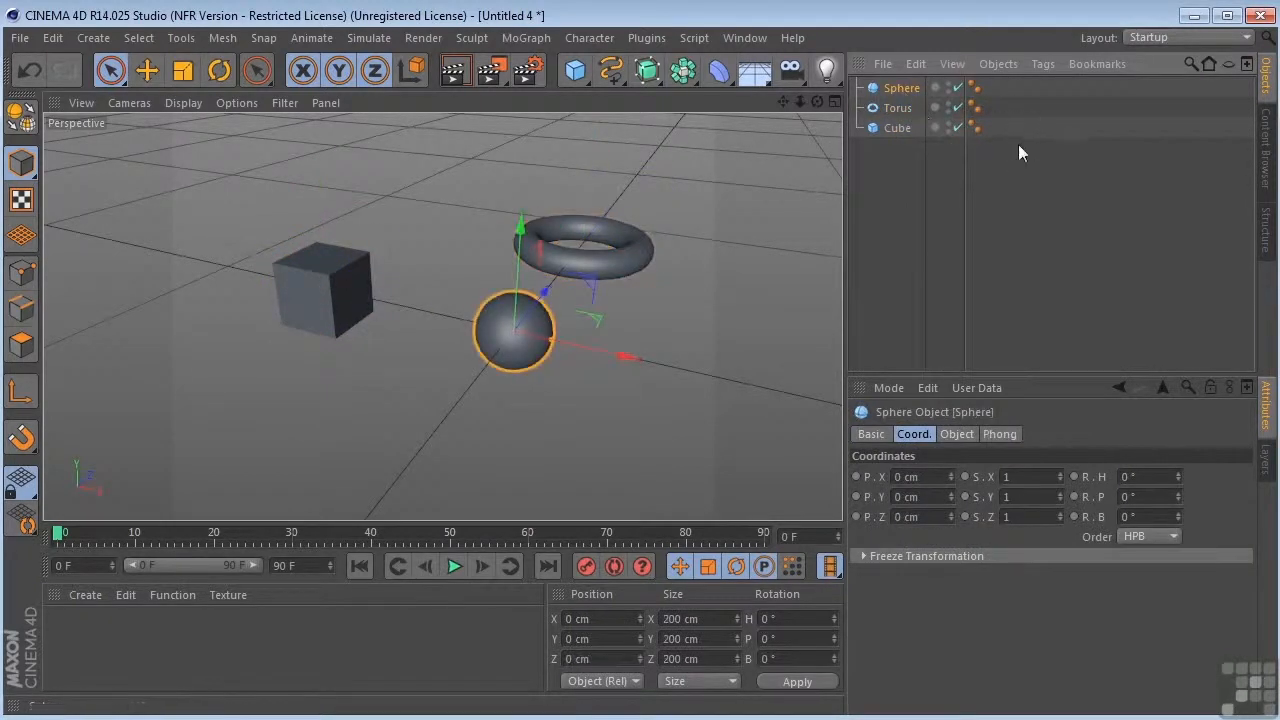
drag(1014, 147, 905, 88)
Select the cube in the viewport and move it to about X -529, Y 18, Z 139 cm using its axis handles
click(341, 332)
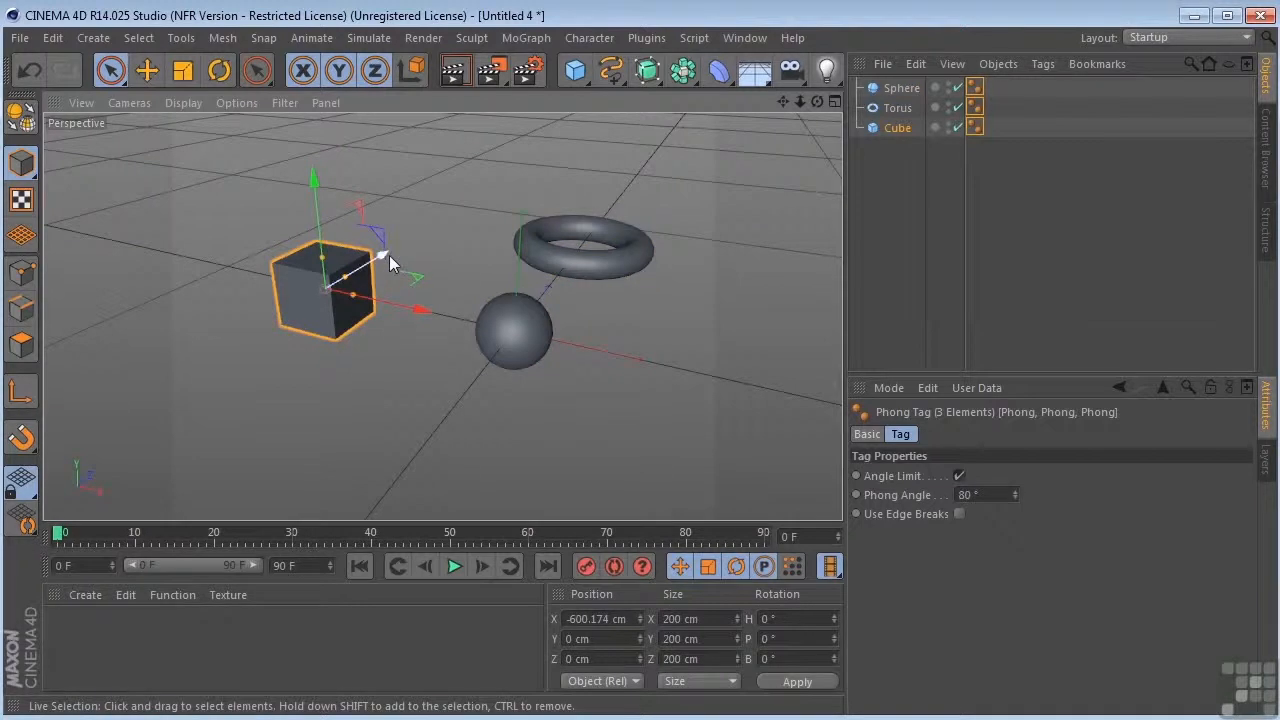
drag(385, 254, 466, 297)
drag(390, 228, 372, 203)
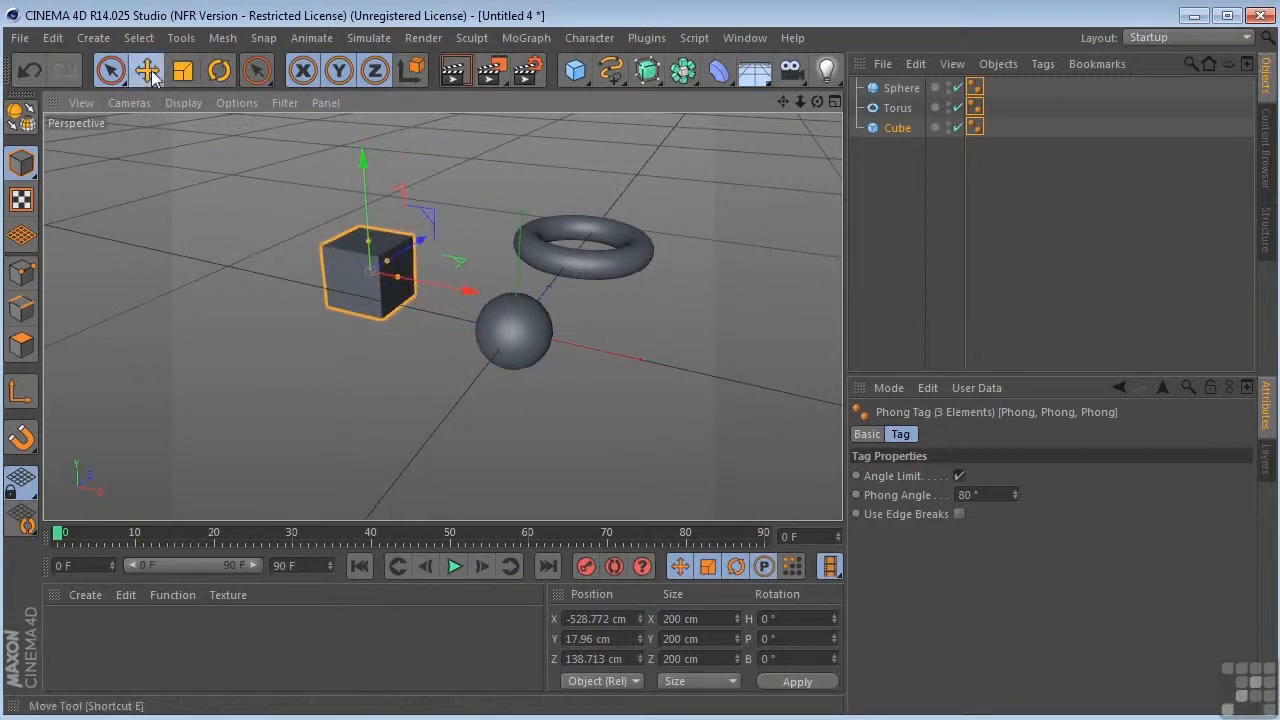
With the Move tool, select the torus and reposition it to about X -128, Y 30, Z 734 cm
click(148, 72)
click(630, 250)
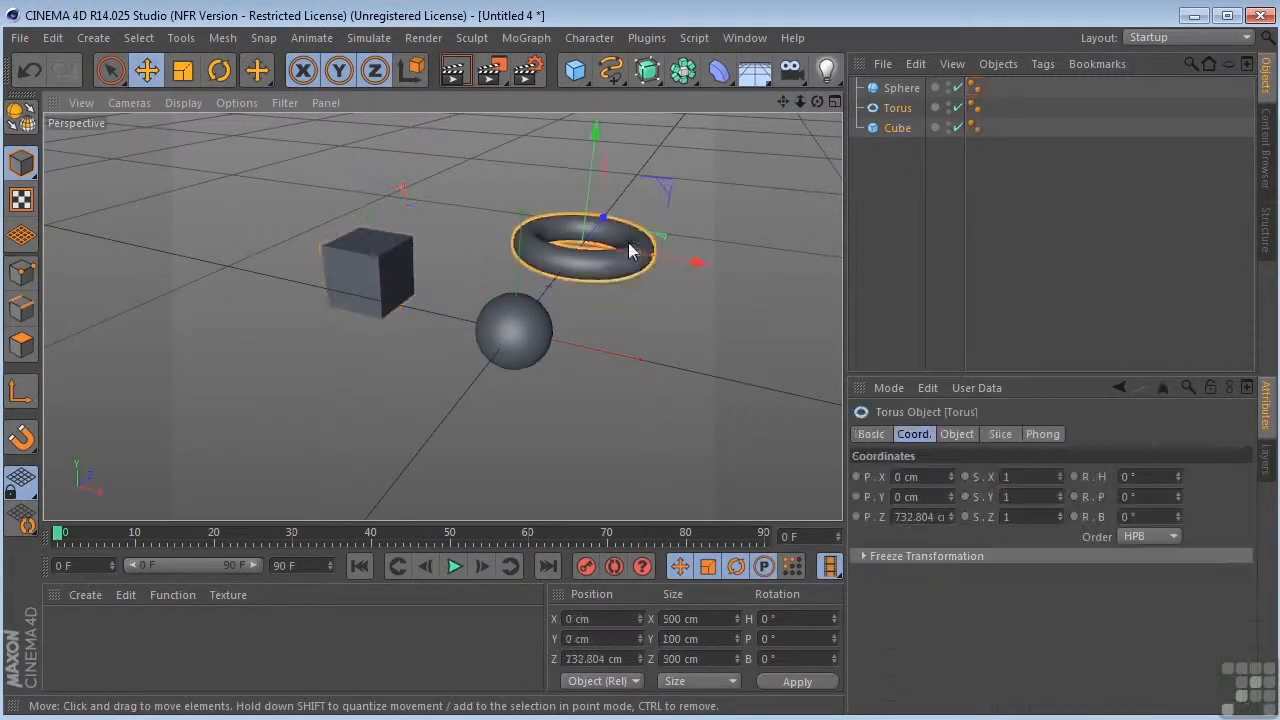
drag(707, 257, 644, 259)
mouse_move(566, 214)
mouse_down()
mouse_move(609, 169)
mouse_move(572, 232)
mouse_up()
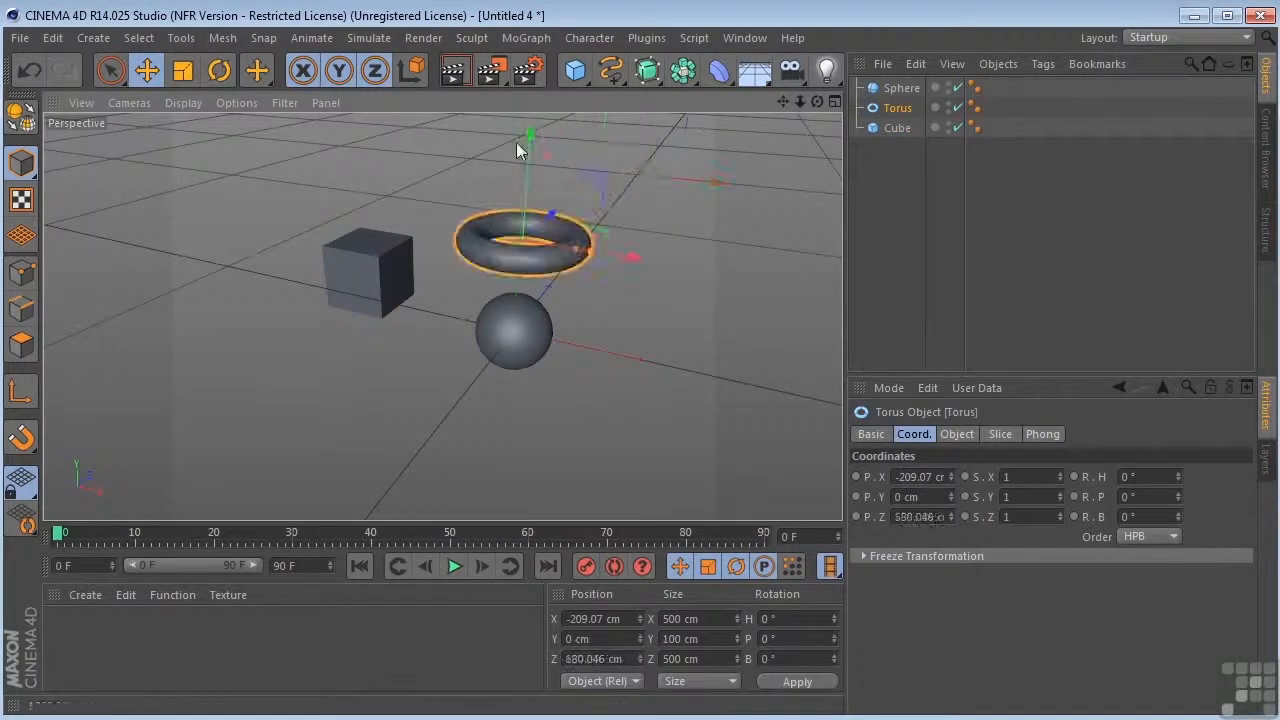
mouse_move(530, 135)
mouse_down()
mouse_move(530, 95)
mouse_move(530, 133)
mouse_up()
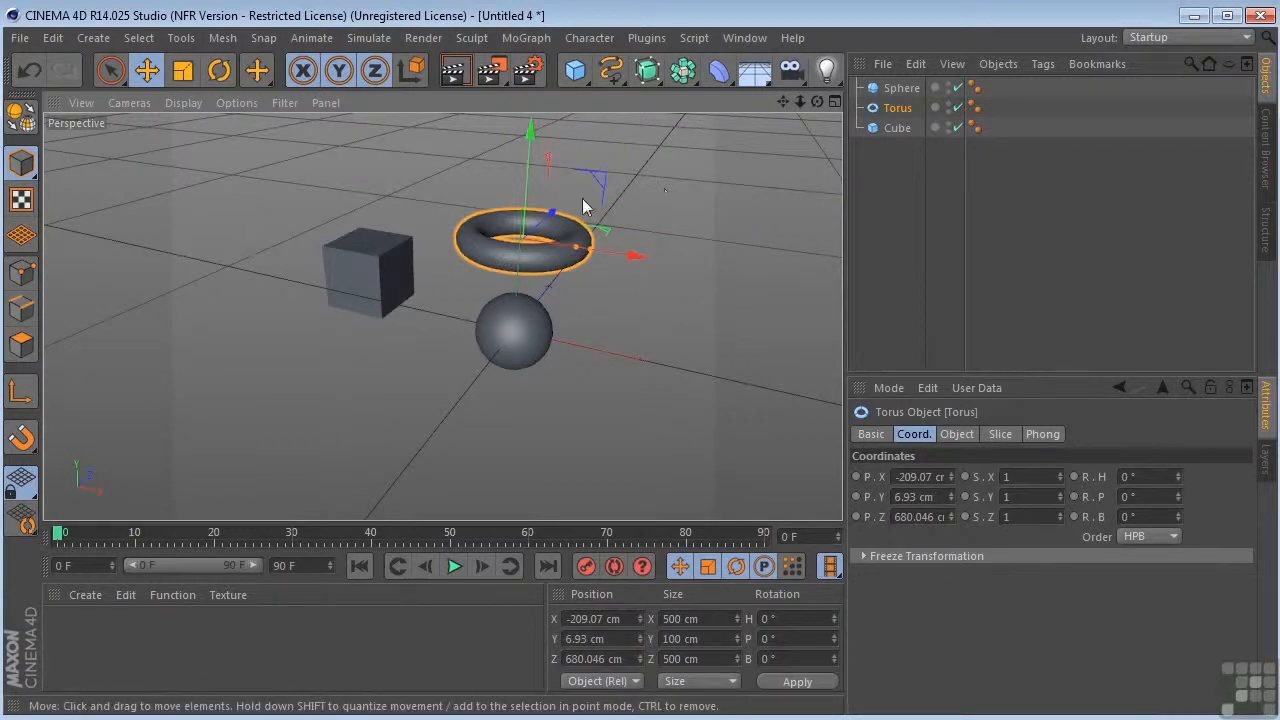
mouse_move(705, 209)
mouse_down()
mouse_move(765, 188)
mouse_move(725, 204)
mouse_move(687, 199)
mouse_move(739, 172)
mouse_move(715, 200)
mouse_up()
With Live Selection active, move the torus along its X axis to about -254 cm and deselect everything
drag(110, 70, 150, 95)
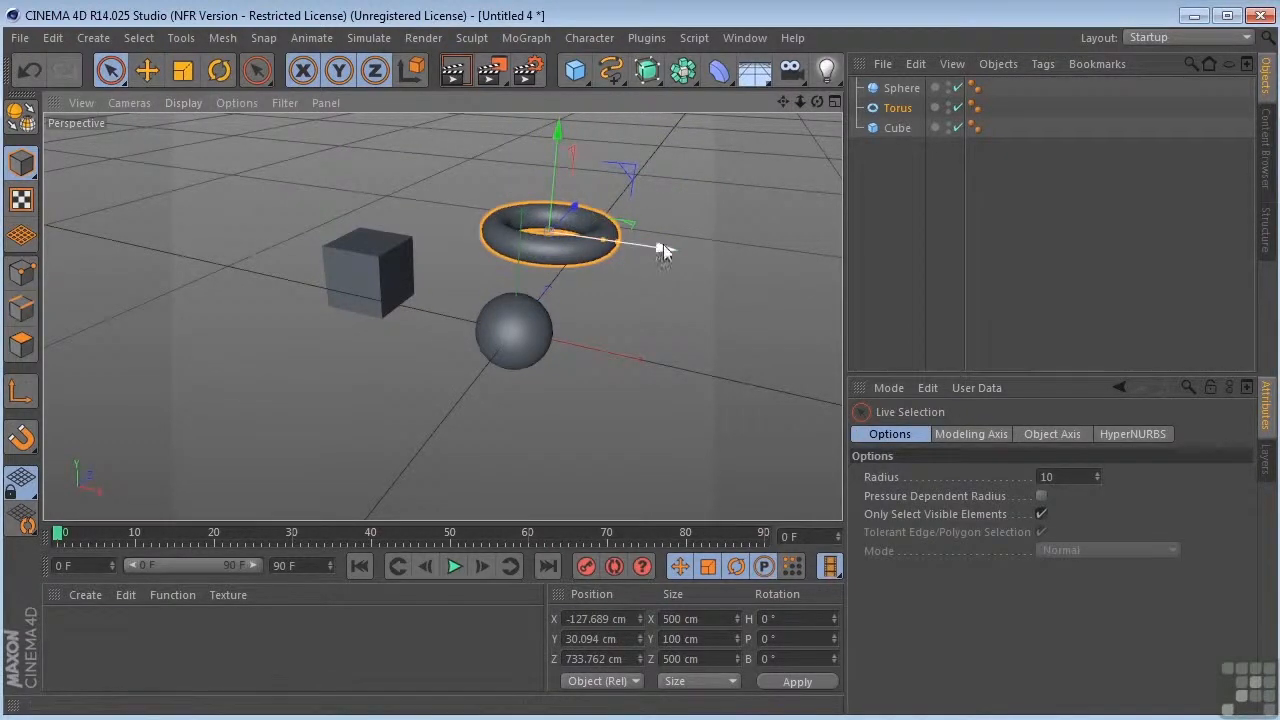
drag(663, 245, 650, 197)
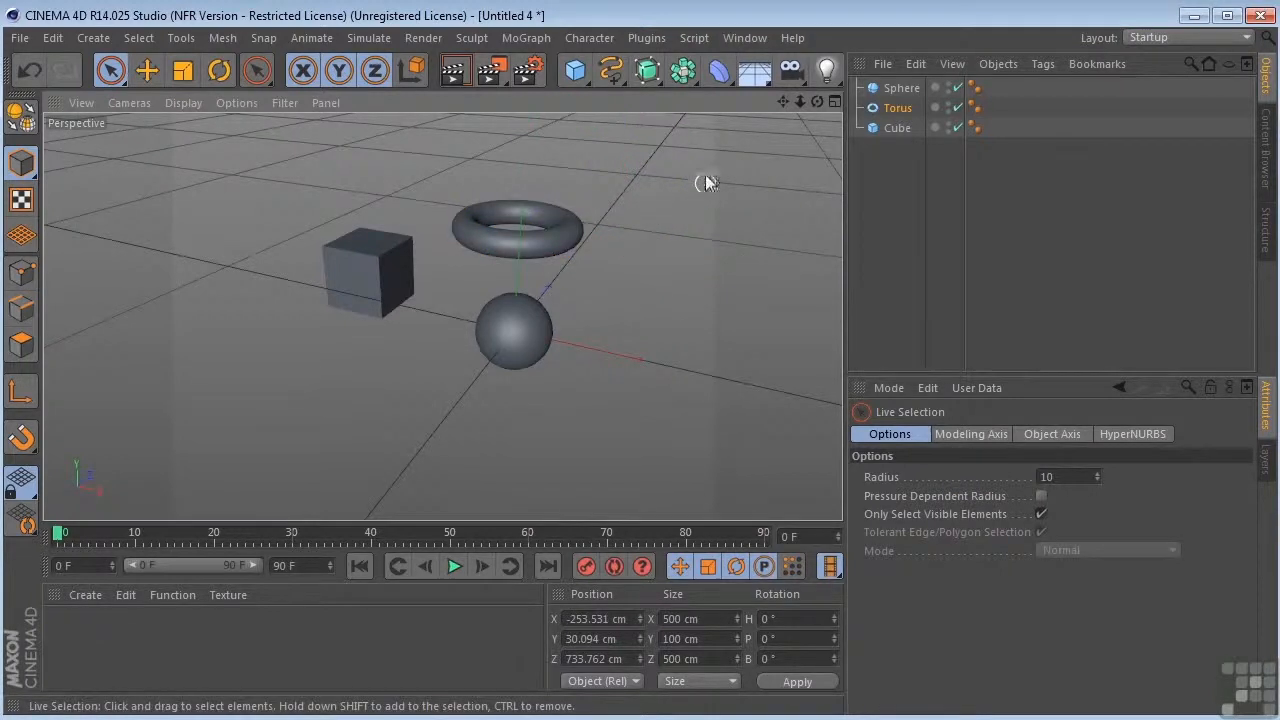
click(648, 194)
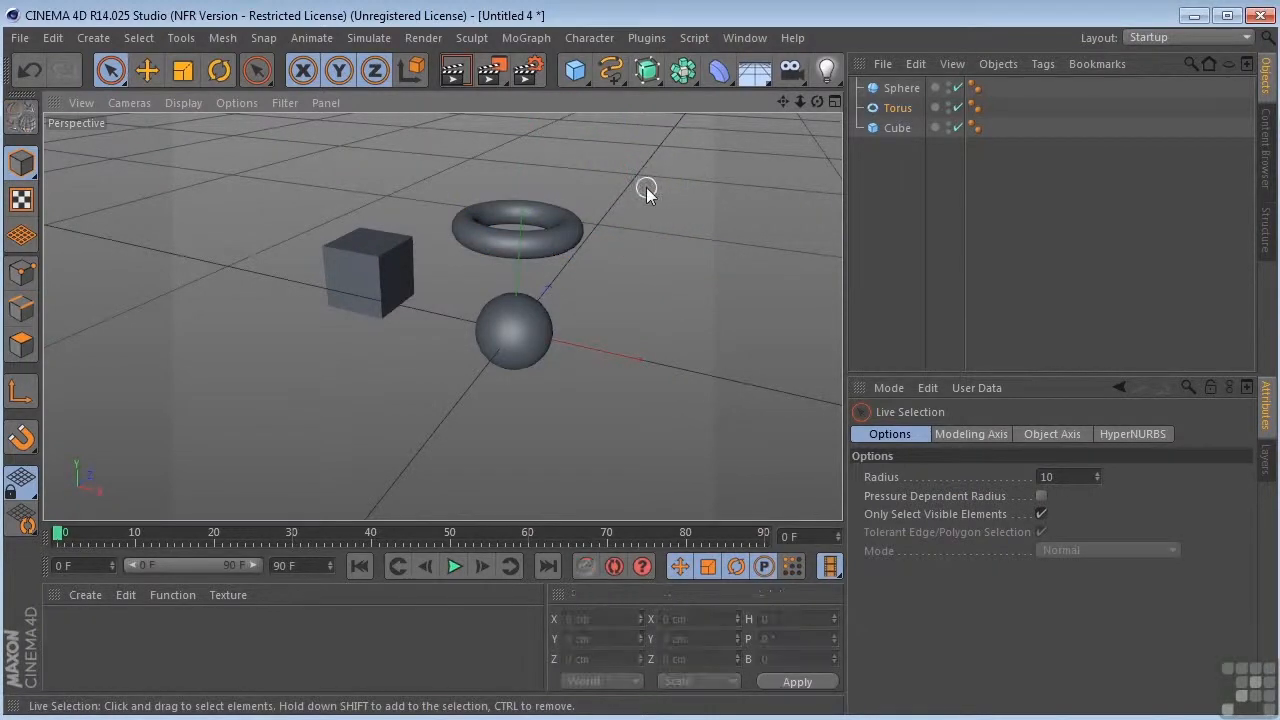
Select the sphere with the Move tool and orbit the view around it to inspect its axis handles
drag(114, 77, 160, 98)
click(152, 72)
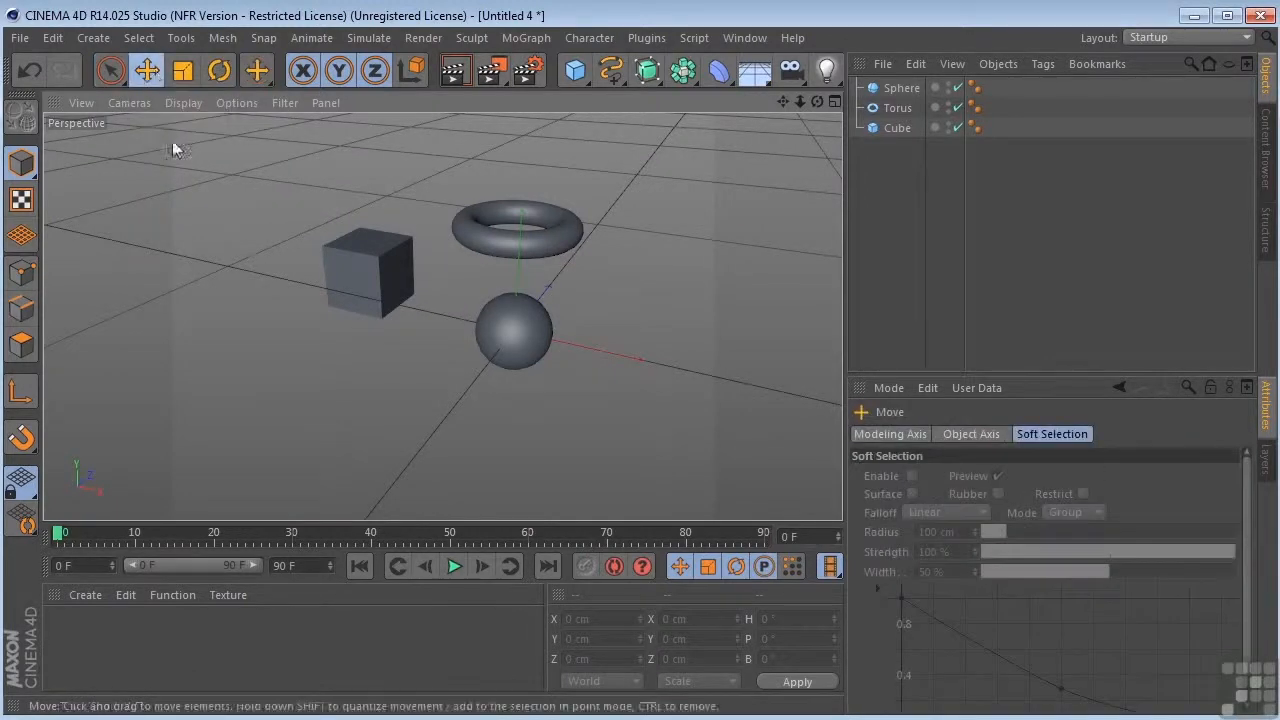
click(541, 346)
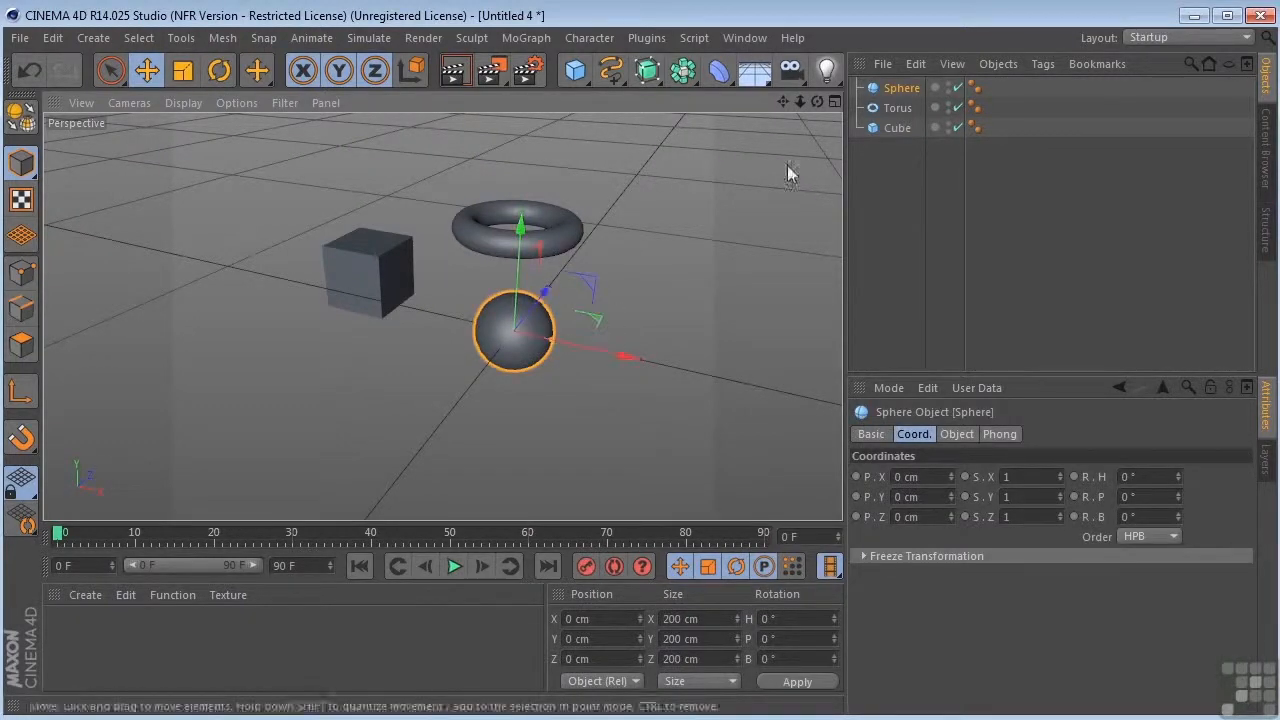
drag(818, 101, 760, 70)
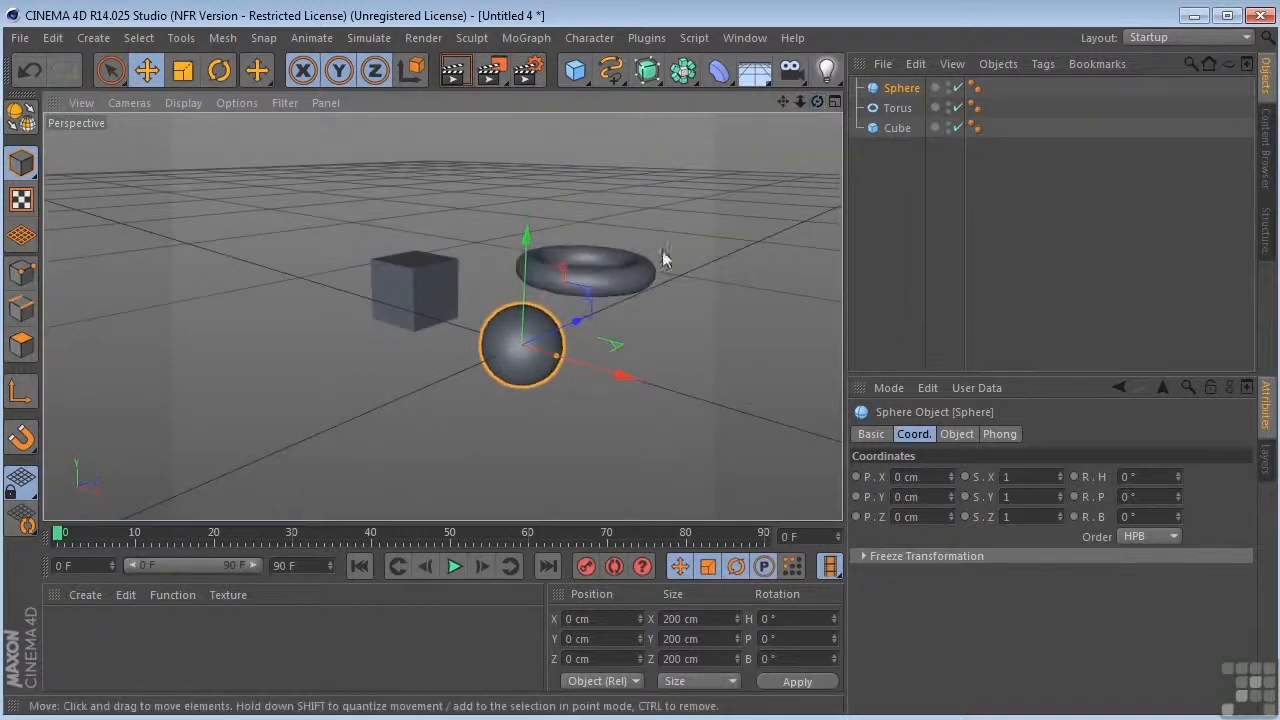
drag(816, 109, 620, 350)
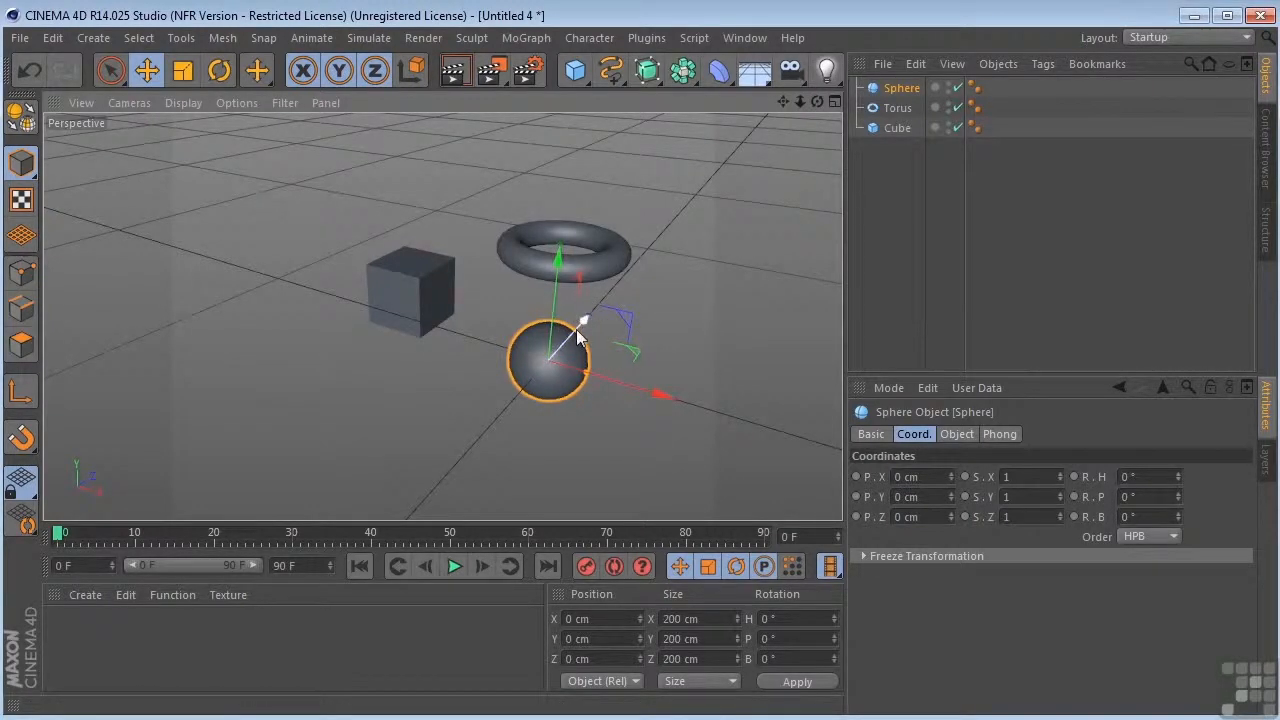
Turn off the viewport's Axis Bands display filter and turn it back on
click(286, 104)
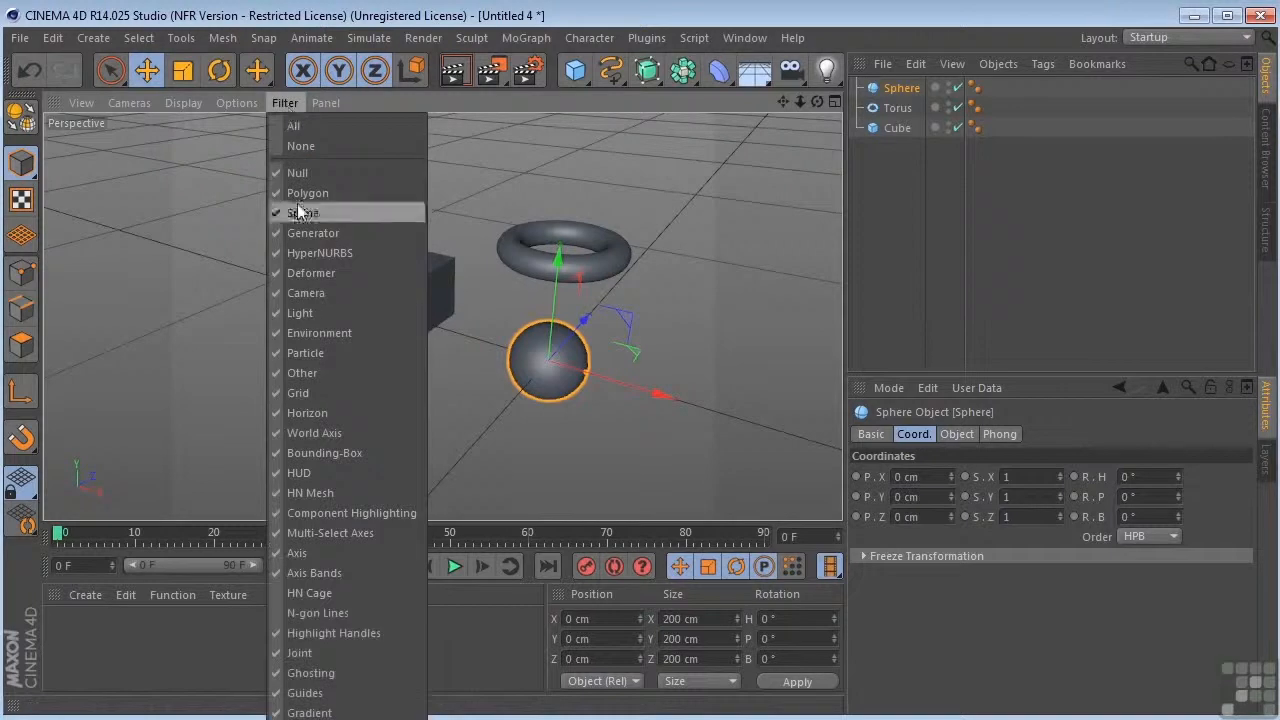
click(321, 571)
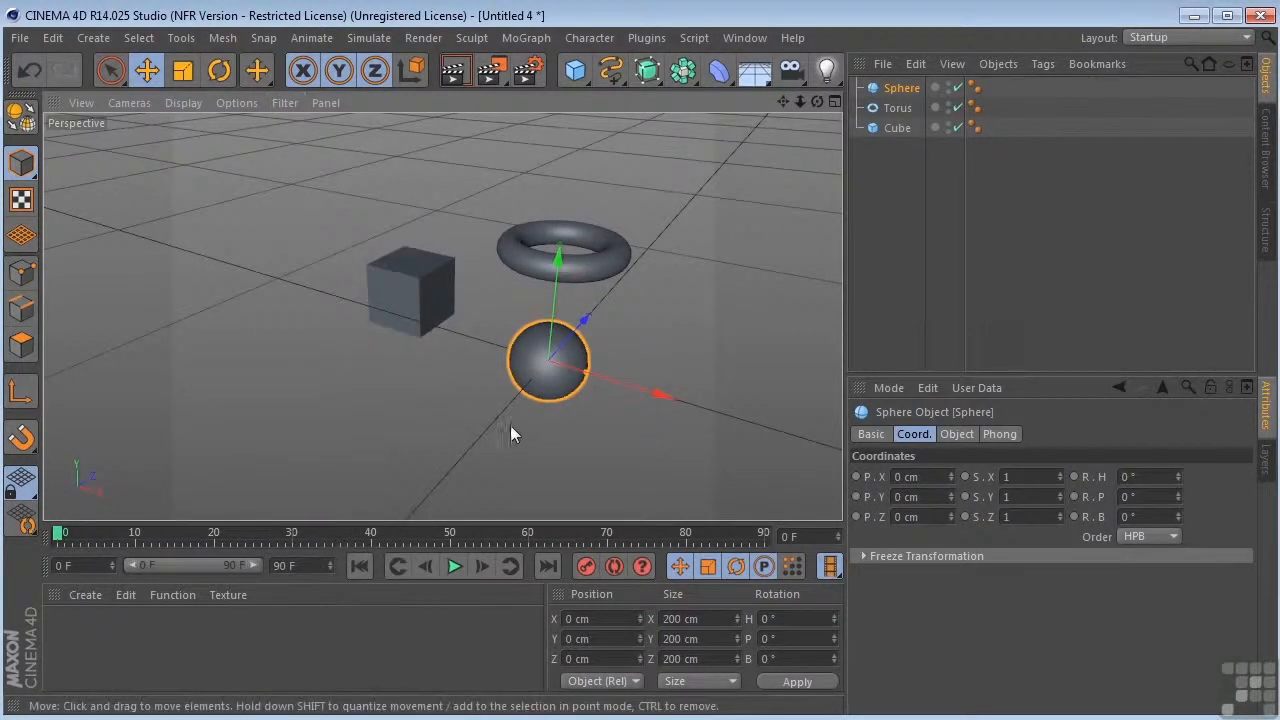
click(285, 103)
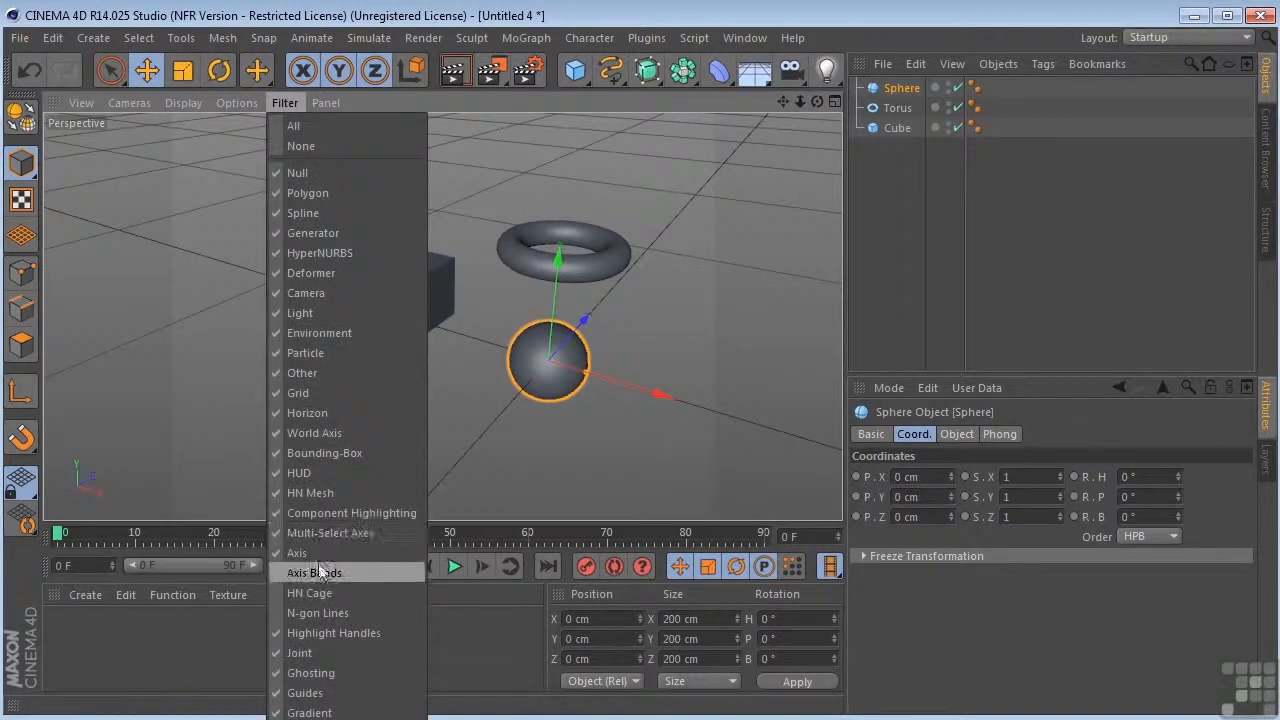
click(320, 571)
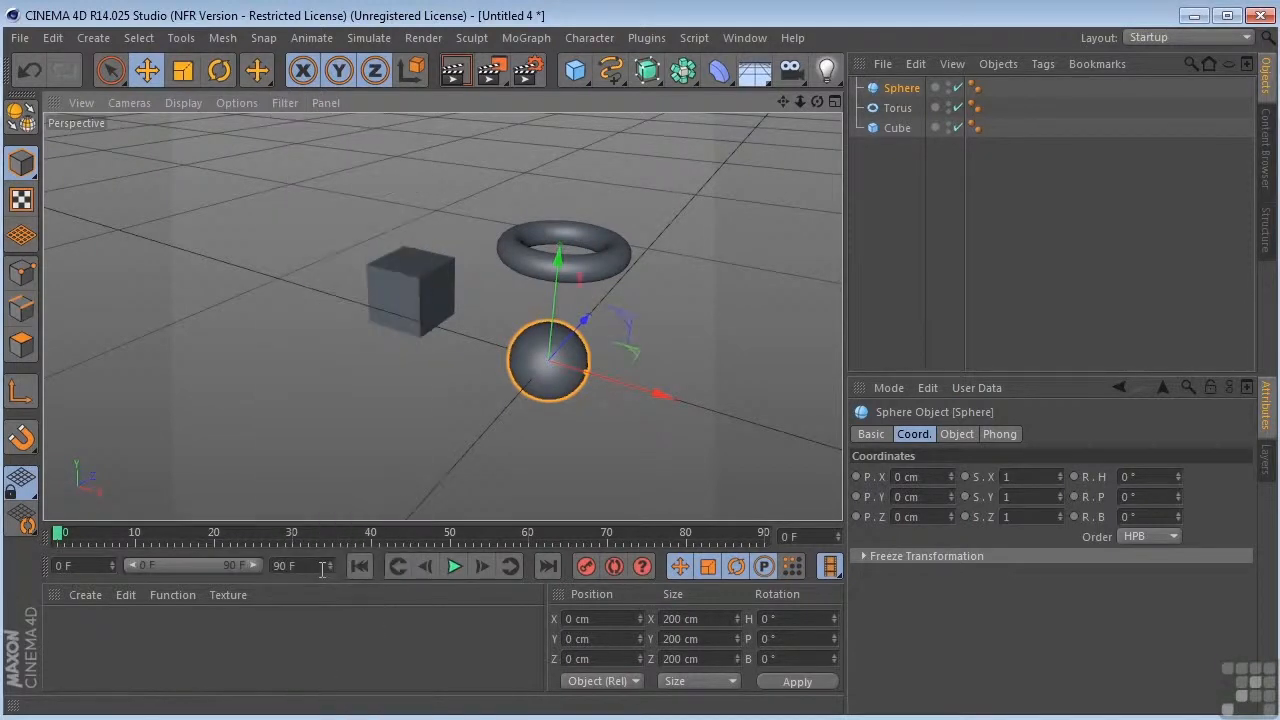
Move the sphere freely to about X -133, Y -212, Z 69 cm, turning off the Axis Bands display filter between the moves
drag(618, 334, 532, 288)
click(284, 102)
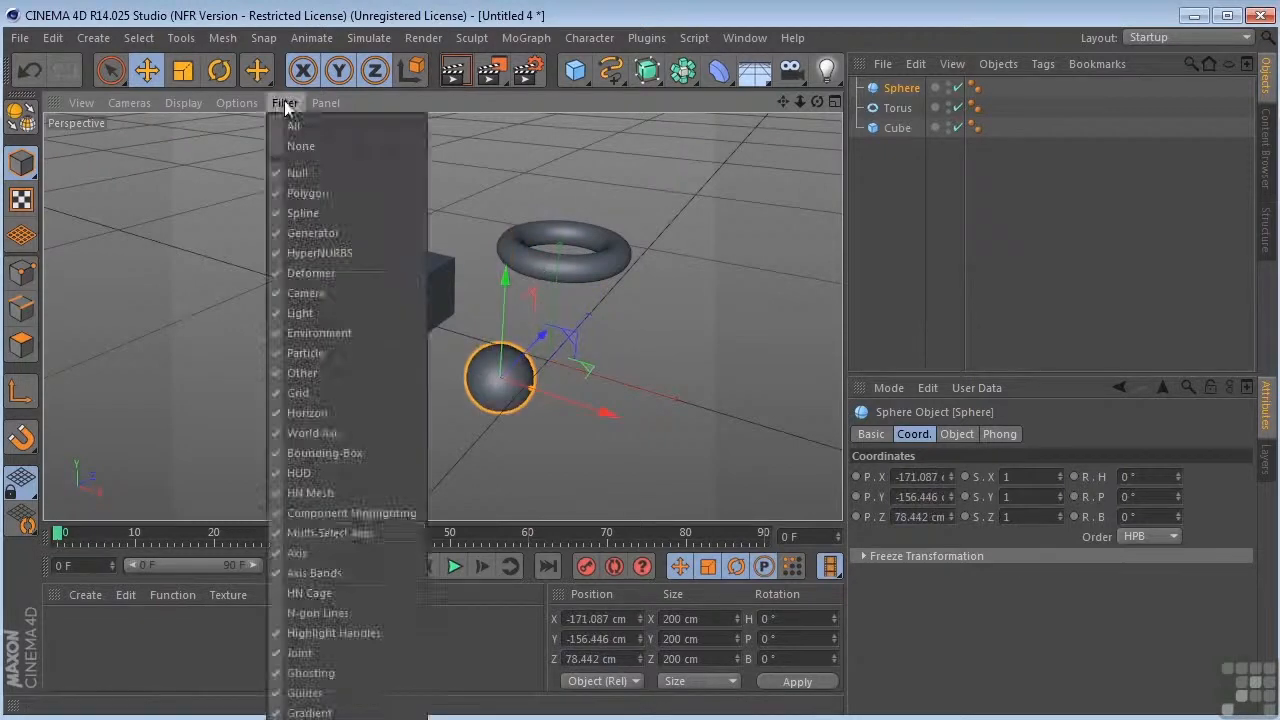
click(322, 570)
drag(578, 368, 531, 340)
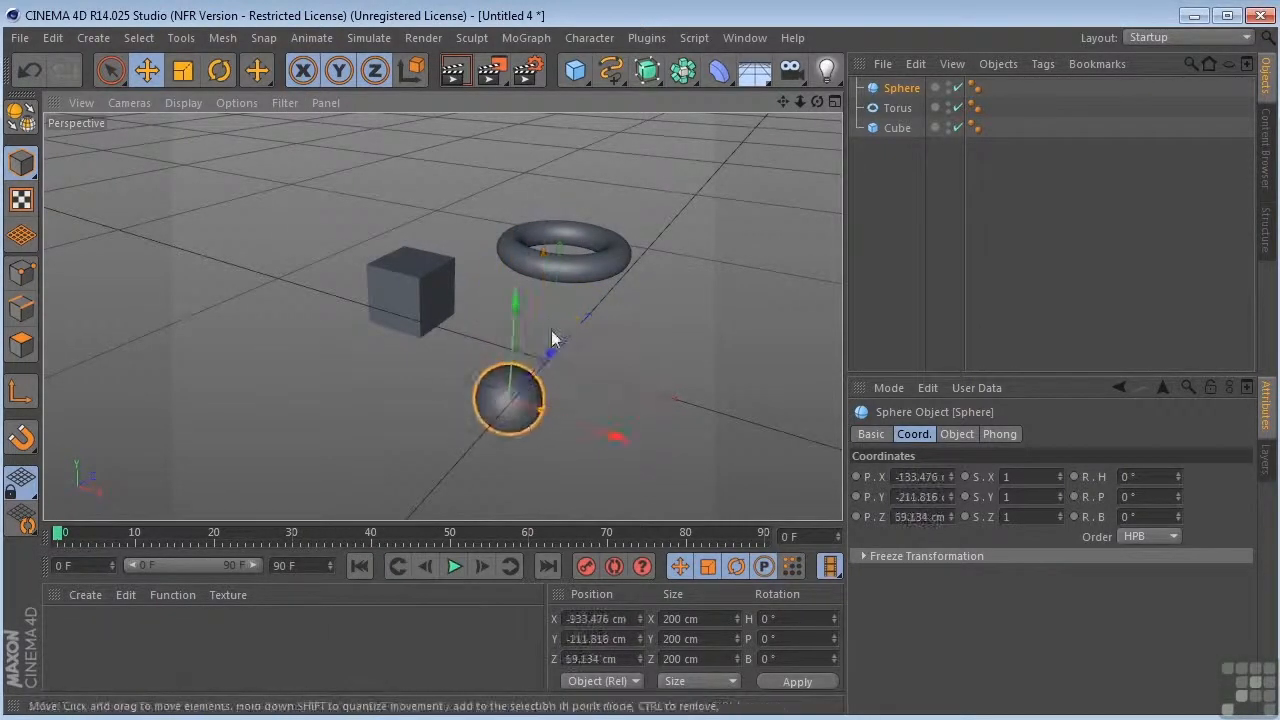
Turn the Axis Bands display filter back on, use a band to move the sphere up closer to the world origin, and deselect it
click(285, 103)
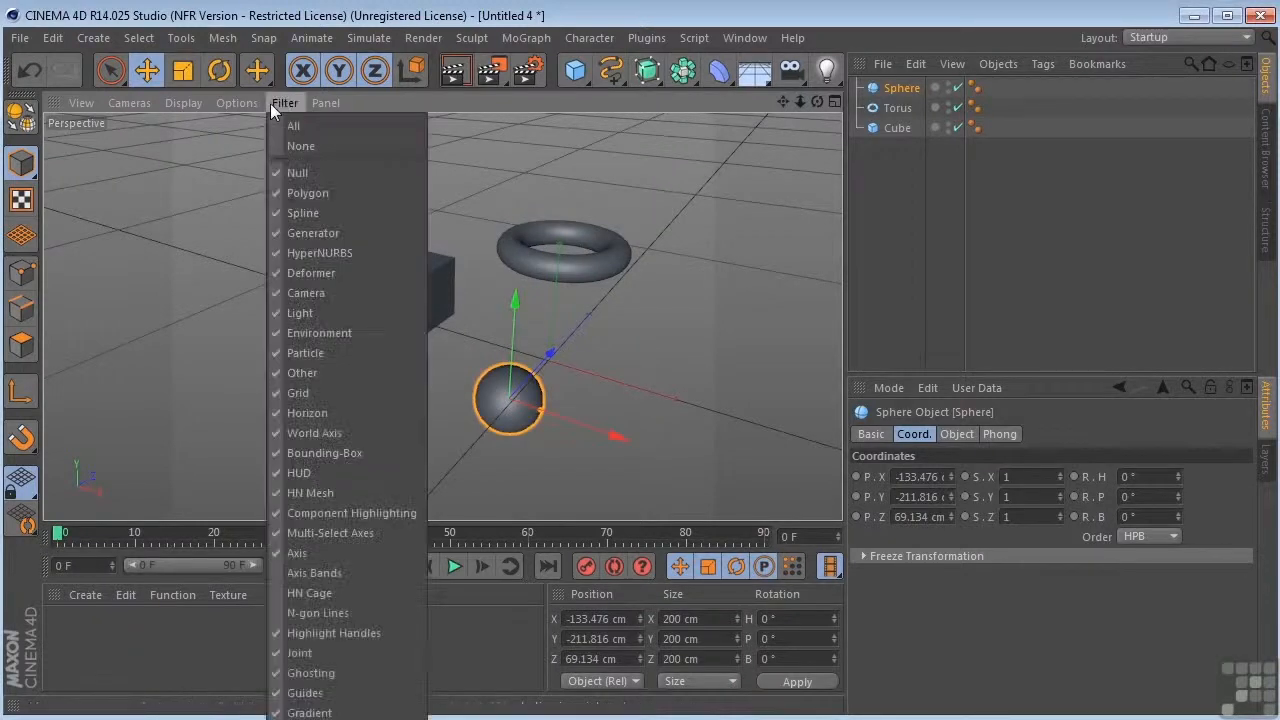
click(320, 575)
drag(586, 380, 652, 325)
click(652, 324)
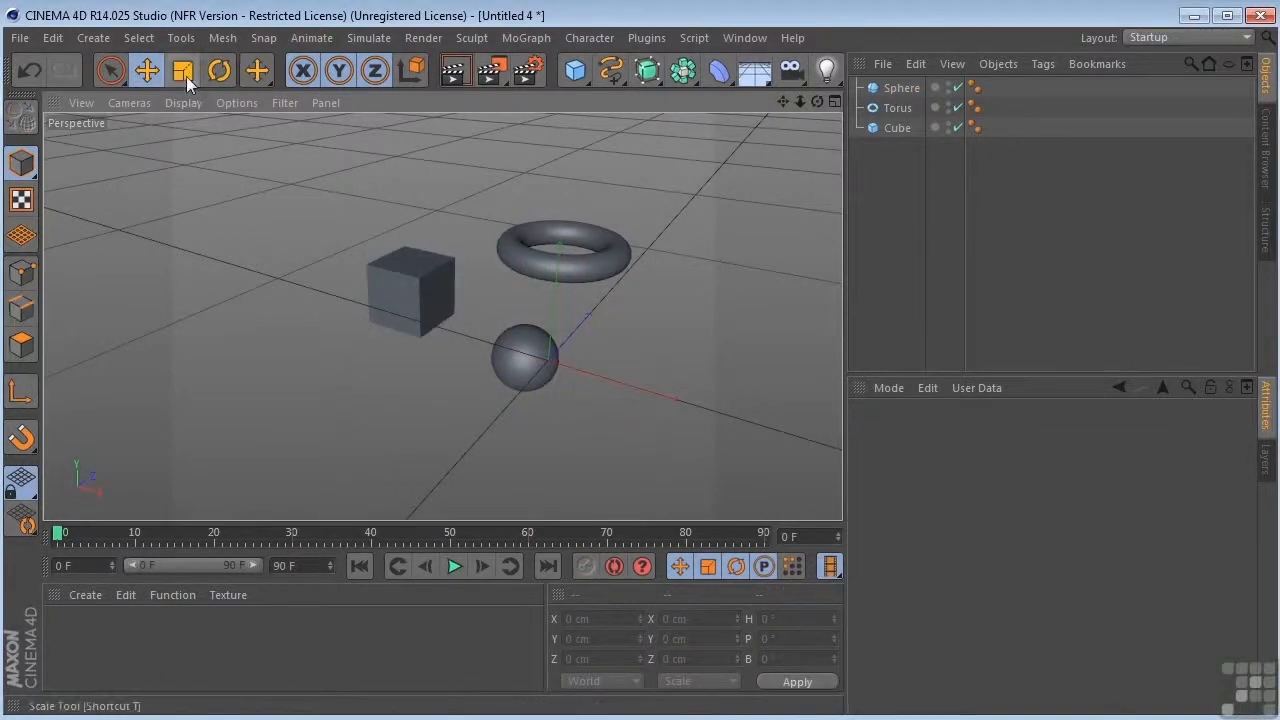
Select the cube with the Scale tool and enlarge it uniformly to about 229 cm
click(183, 70)
click(428, 286)
drag(466, 286, 600, 254)
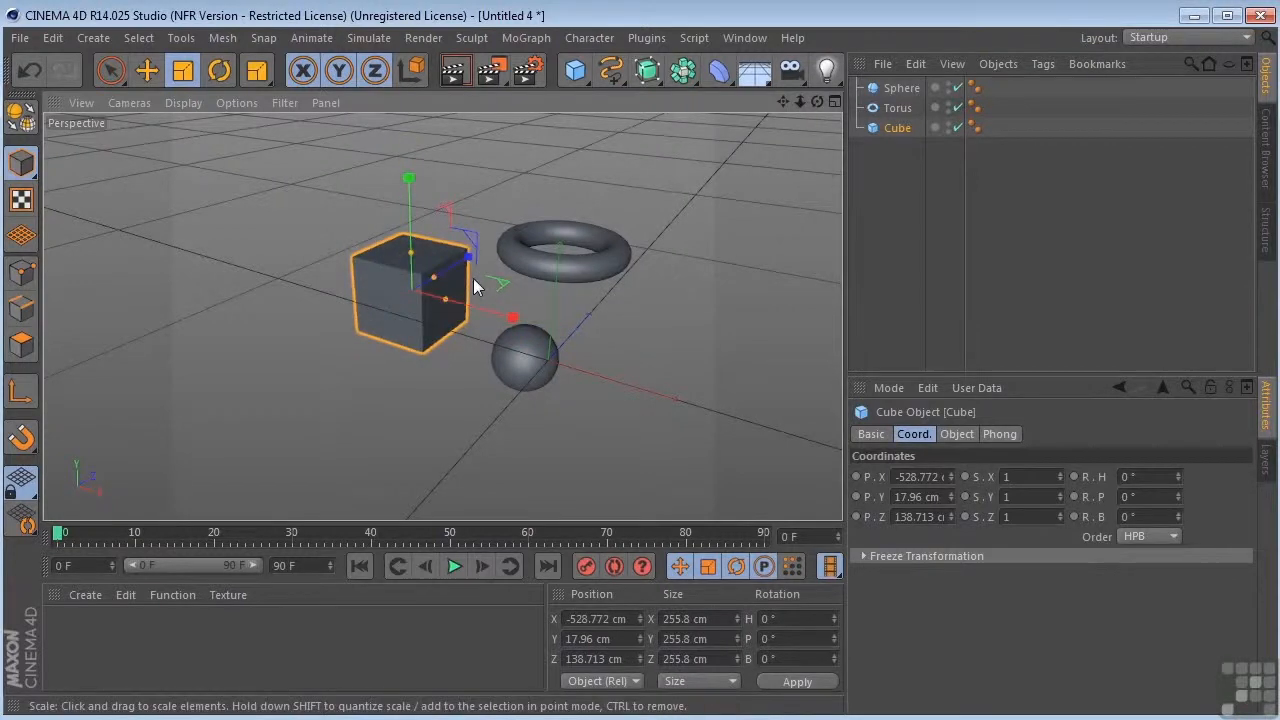
Scale the cube non-uniformly with its axis handles and bands to about 364 x 292 x 276 cm, quantizing the last adjustment
key(o)
scroll(540, 300, down, 3)
mouse_move(817, 102)
mouse_down()
mouse_move(790, 102)
mouse_move(830, 115)
mouse_up()
mouse_move(582, 346)
mouse_down()
mouse_move(623, 363)
mouse_move(620, 380)
mouse_move(602, 379)
mouse_move(614, 386)
mouse_move(560, 368)
mouse_move(563, 337)
mouse_move(600, 350)
mouse_move(518, 346)
mouse_move(574, 362)
mouse_up()
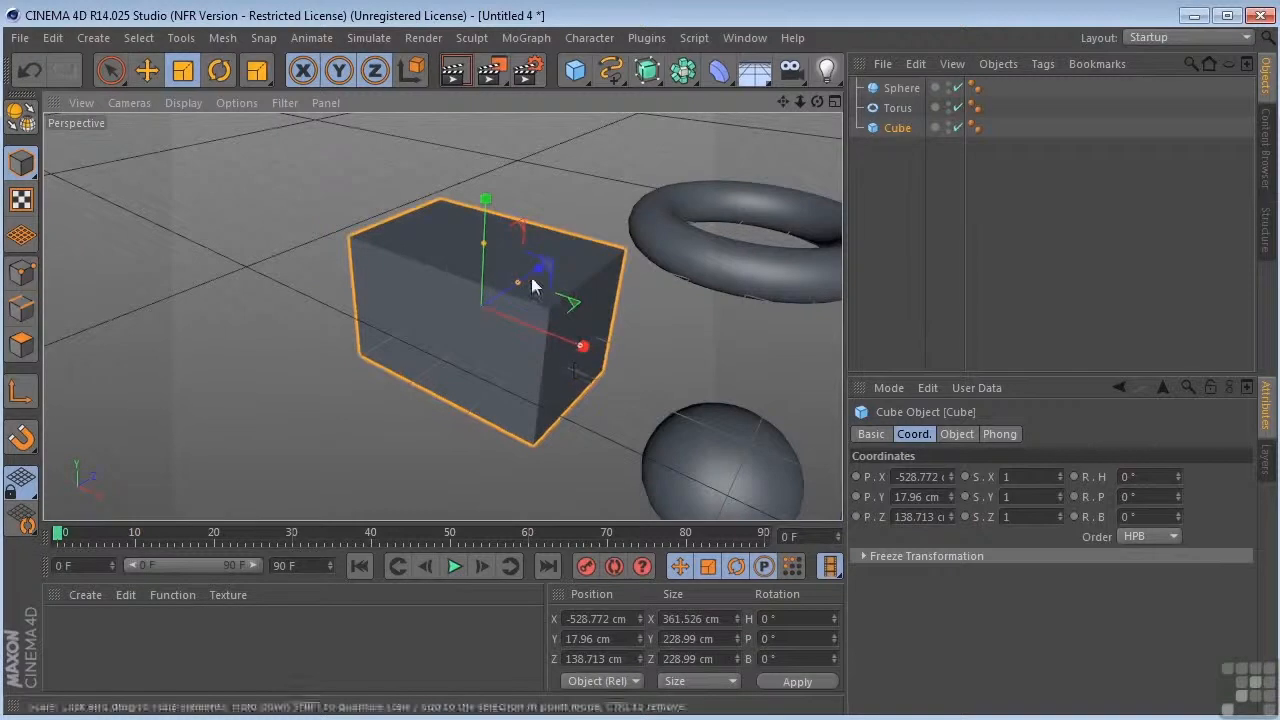
drag(519, 282, 508, 225)
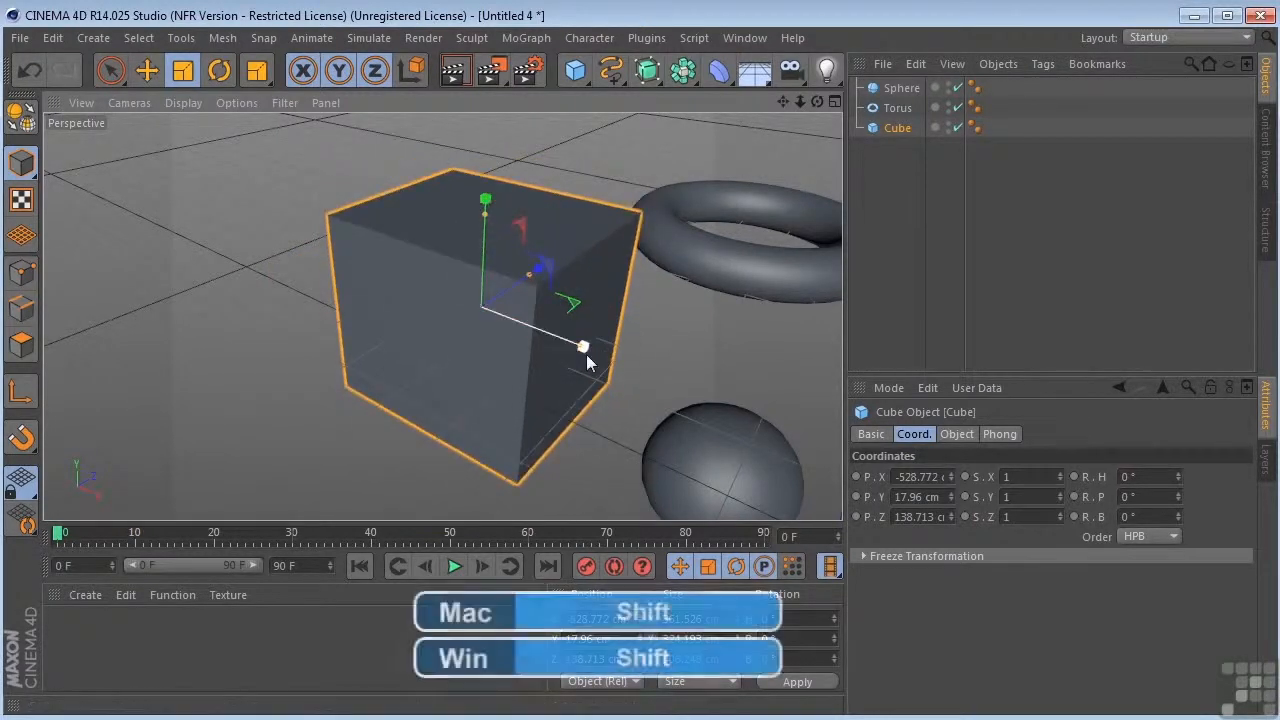
shift+drag(584, 348, 600, 395)
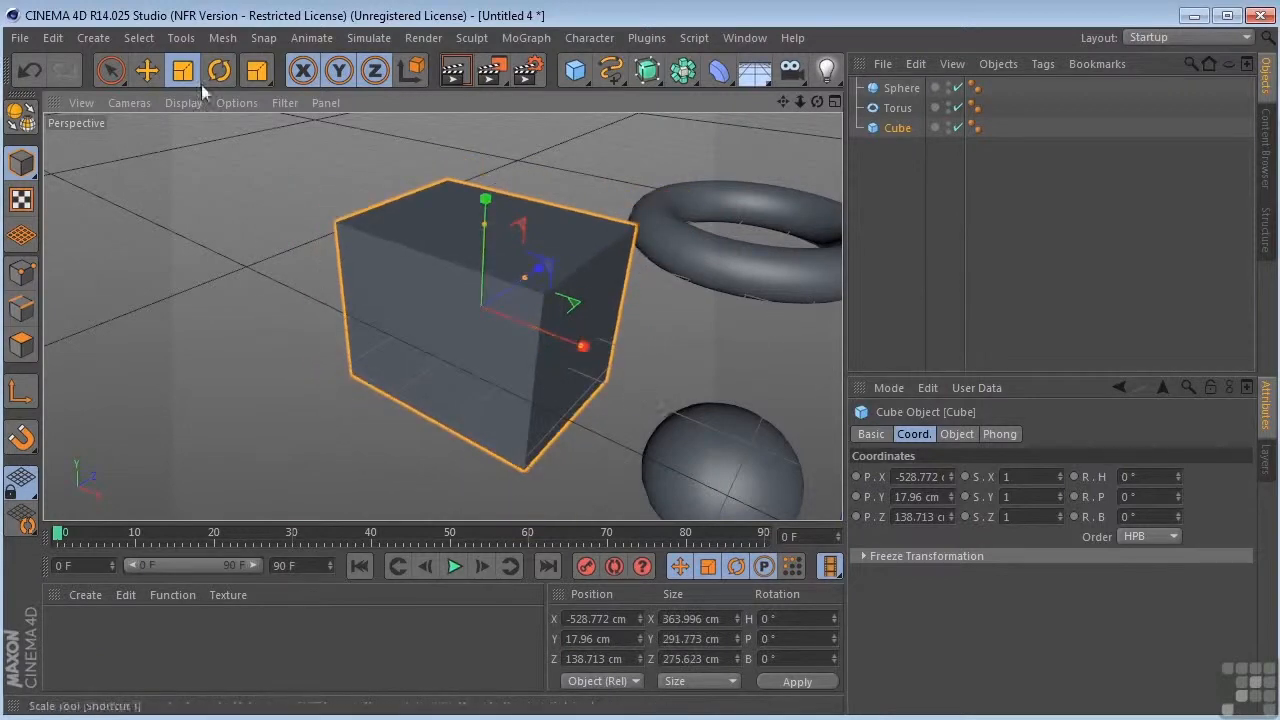
Select the torus with the Rotate tool and rotate it around its axis rings to about H 70.4°, P 5.6°, B -21°
click(216, 76)
click(666, 247)
key(o)
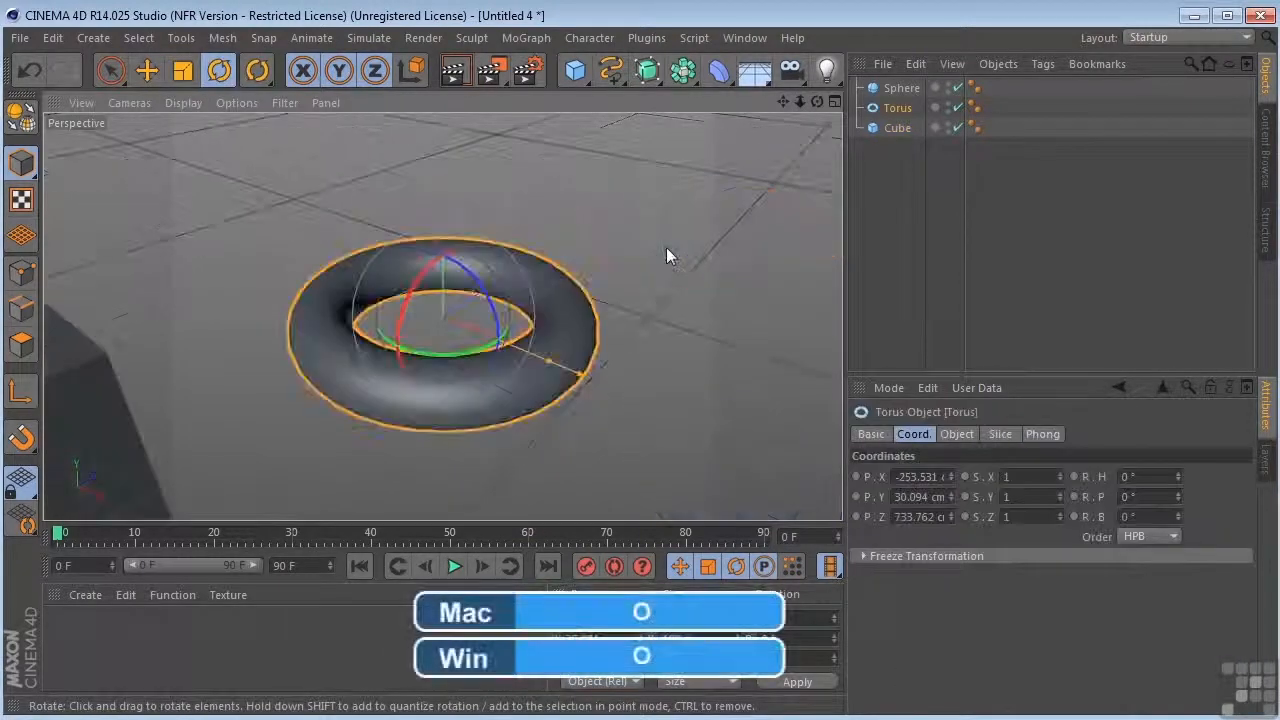
drag(818, 101, 775, 126)
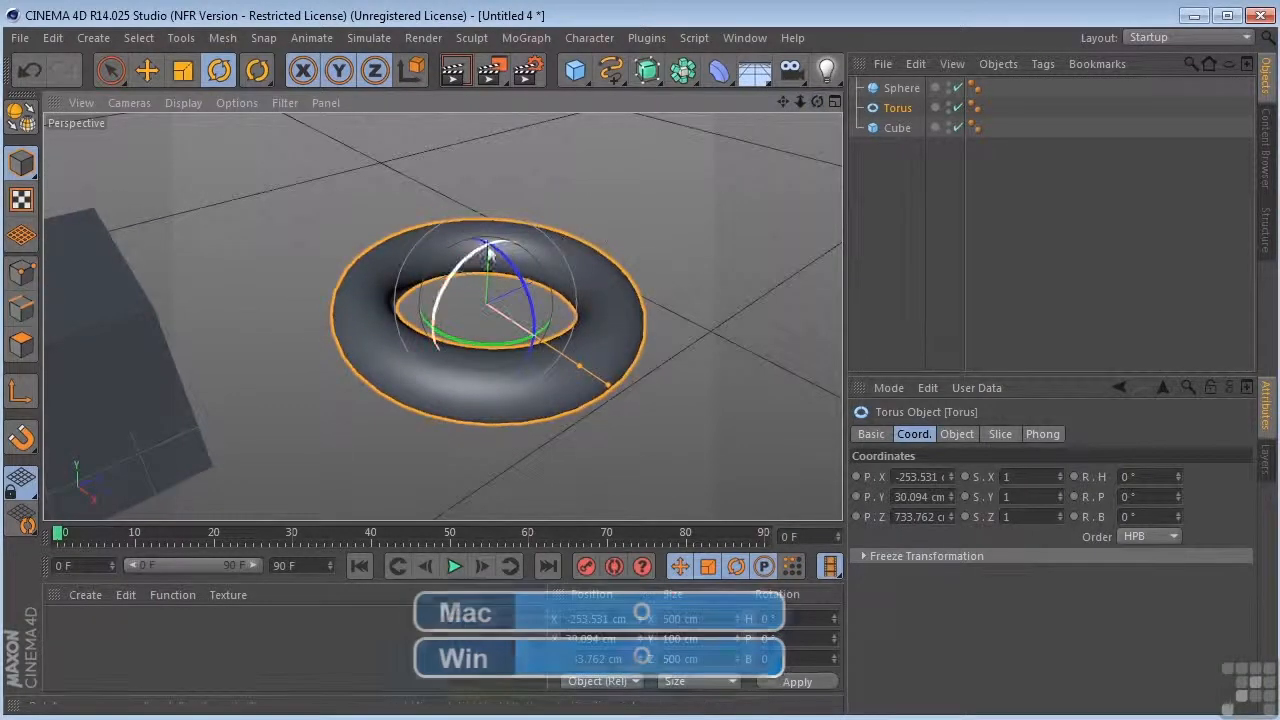
drag(475, 263, 491, 303)
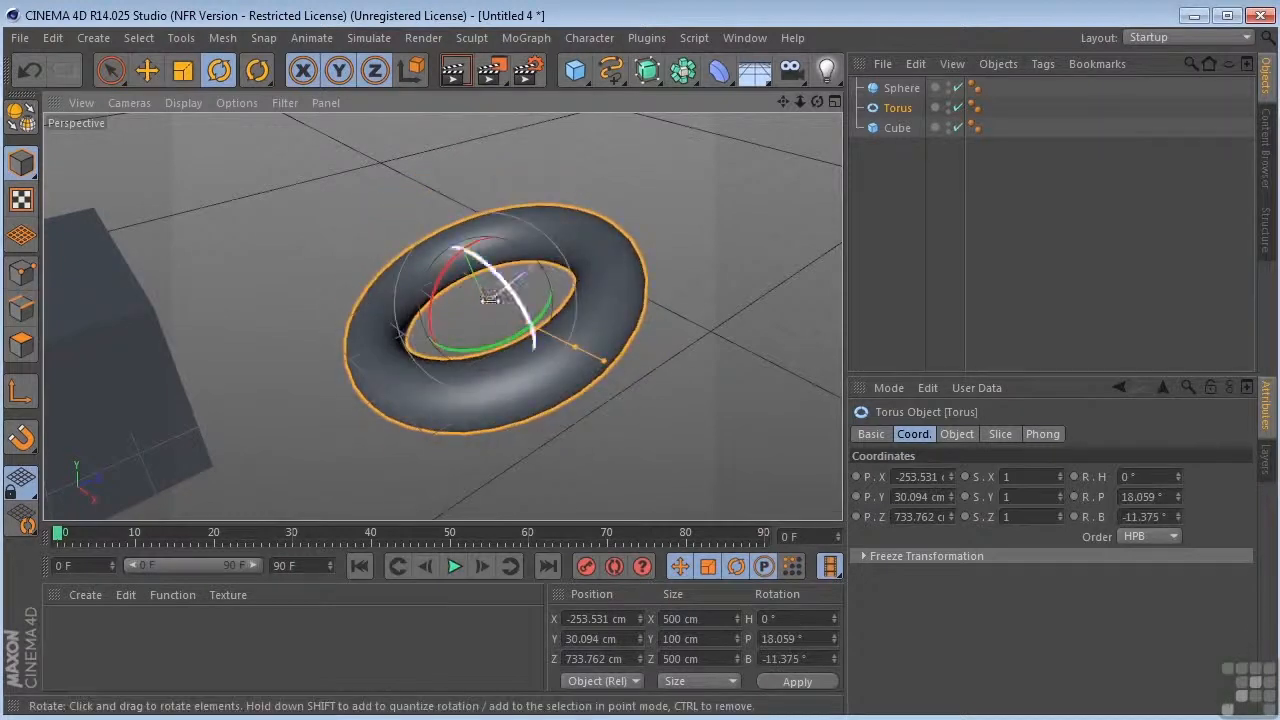
drag(495, 352, 376, 366)
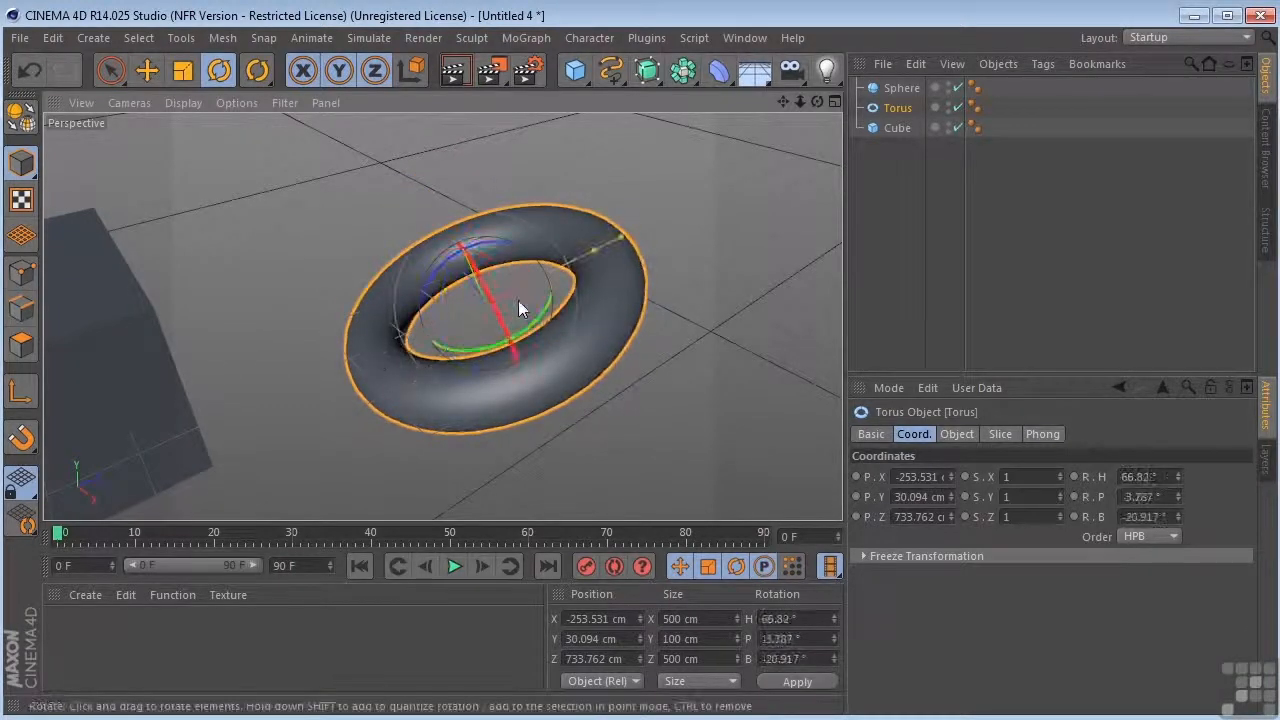
drag(489, 295, 486, 330)
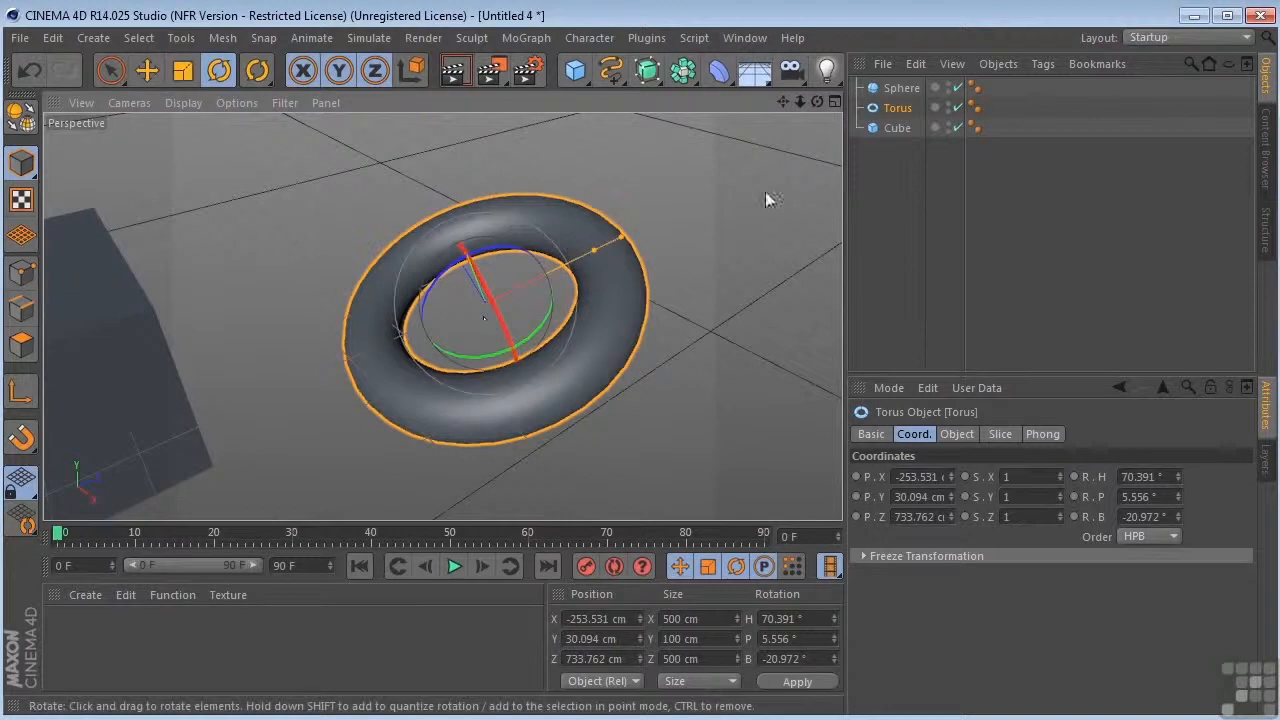
drag(799, 103, 876, 103)
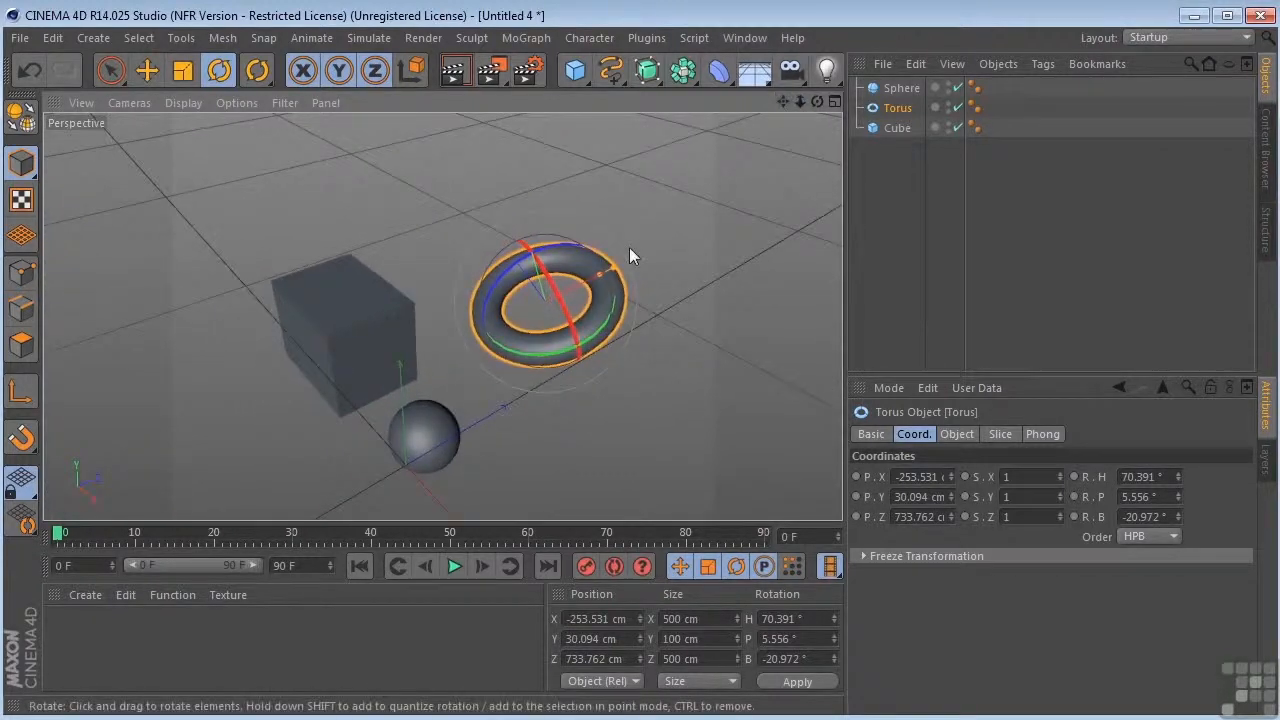